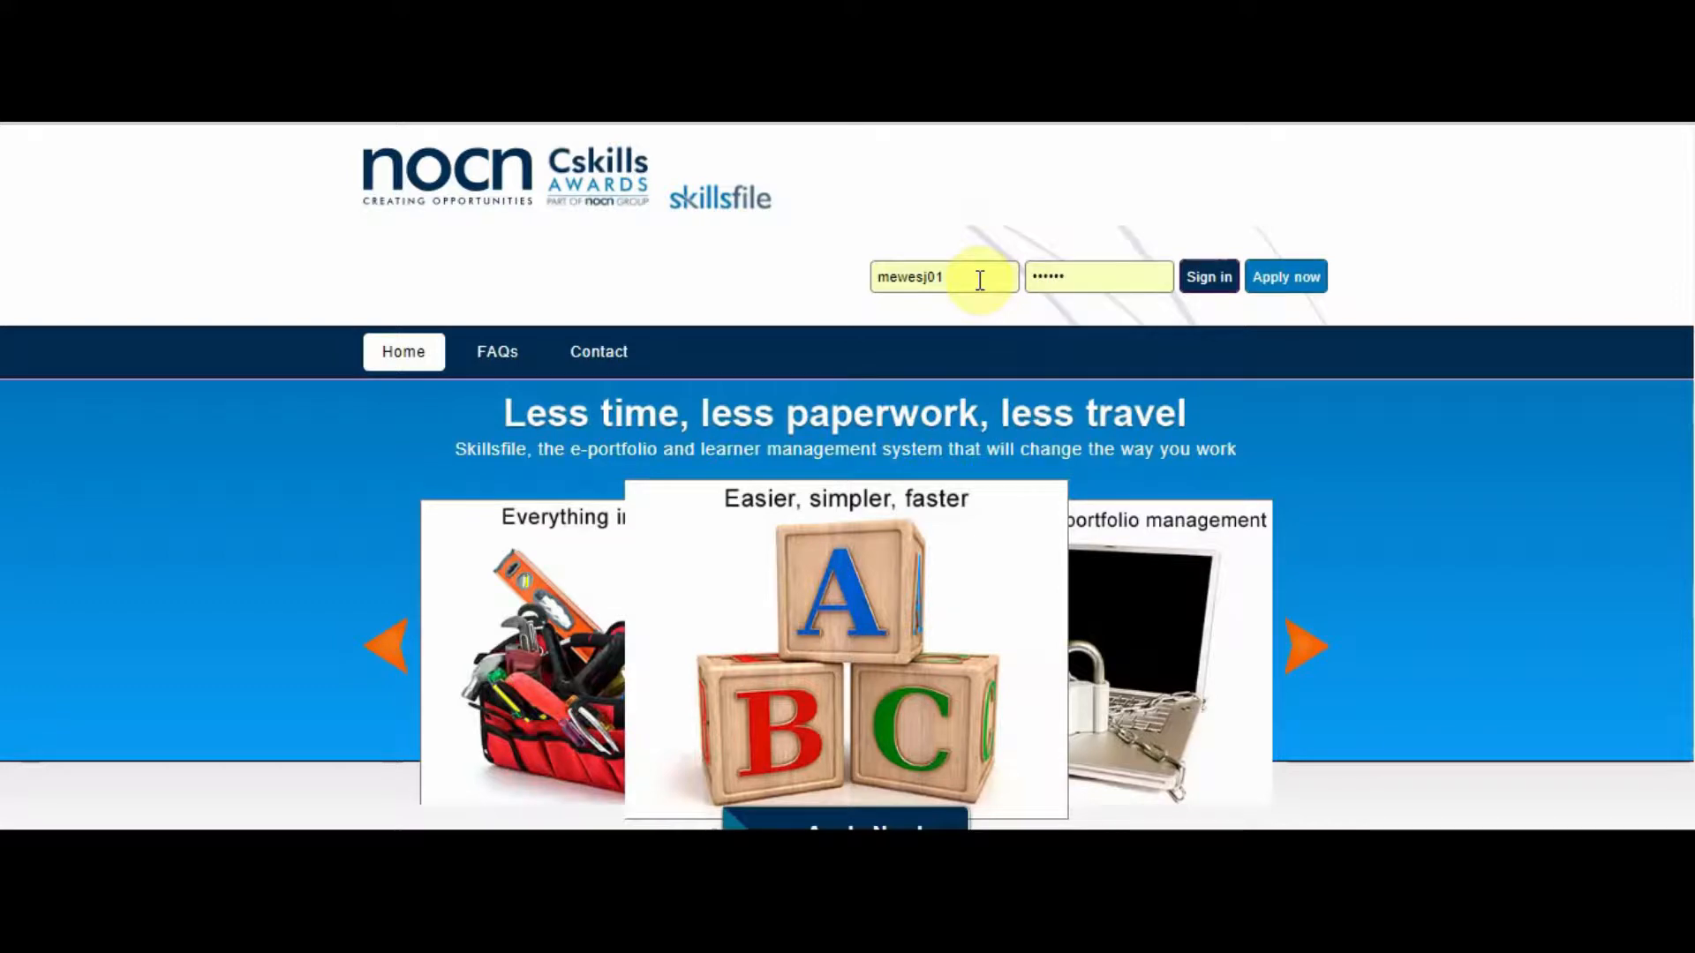
- Sign in to Skillsfile with the entered username and password
click(1207, 283)
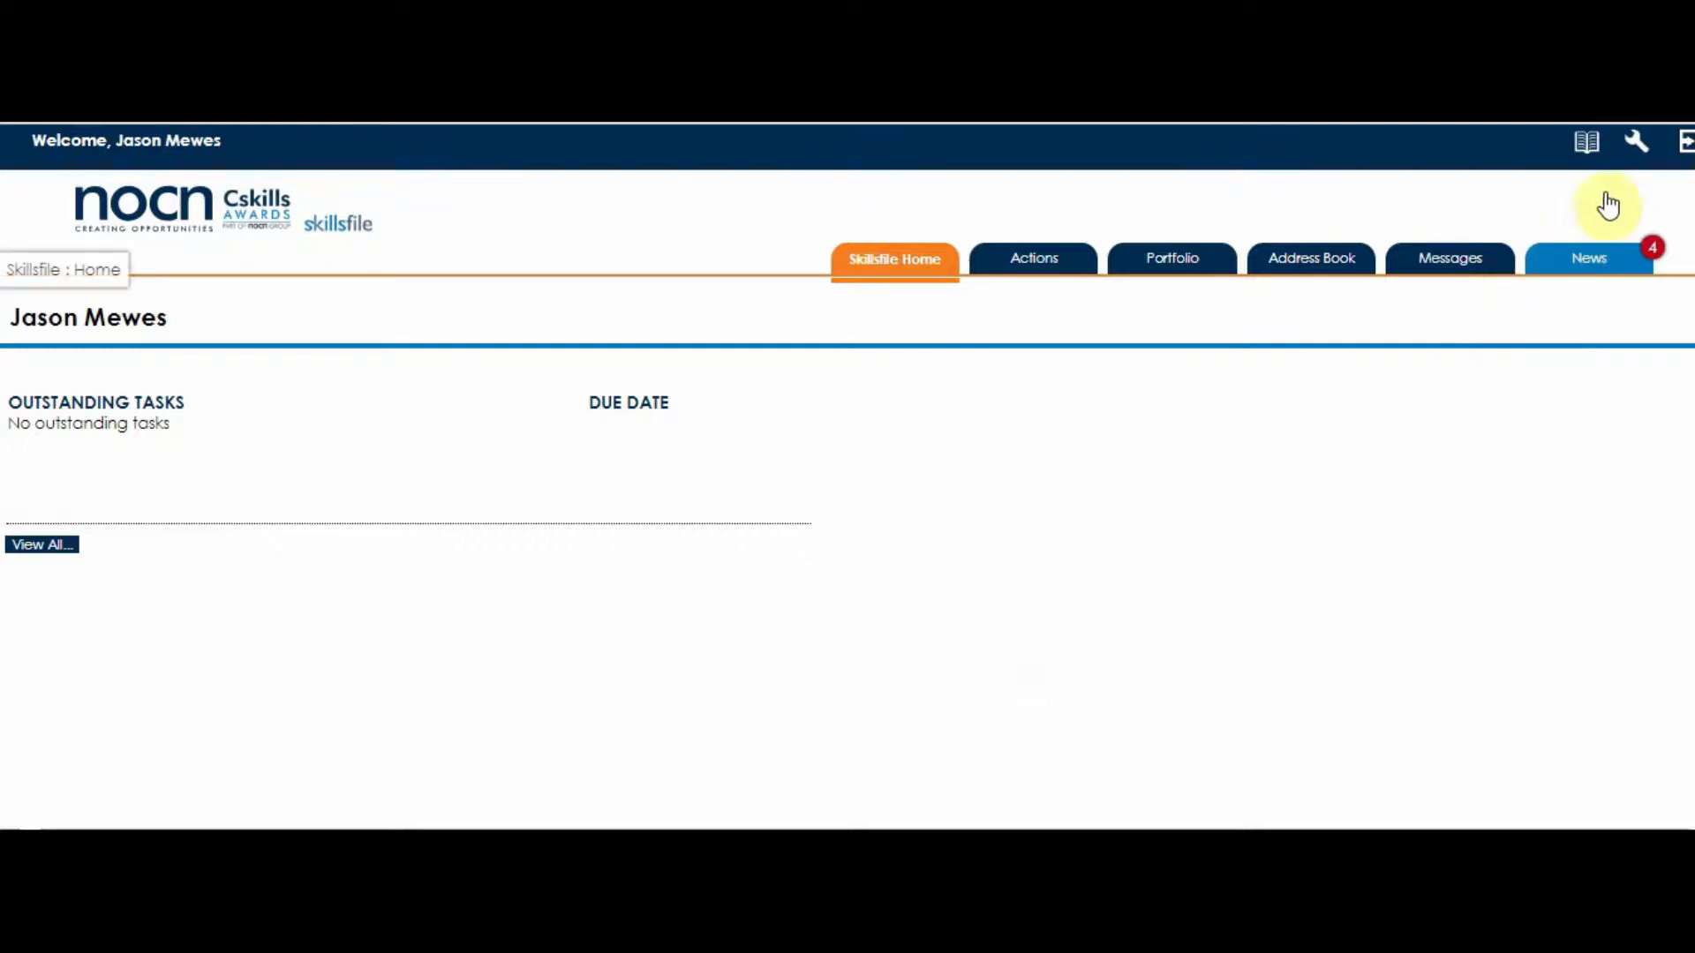
- Go through Admin > Users > Dummy Centre to the A_A_A team's Assessors, IQA's and Learners groups
click(1634, 146)
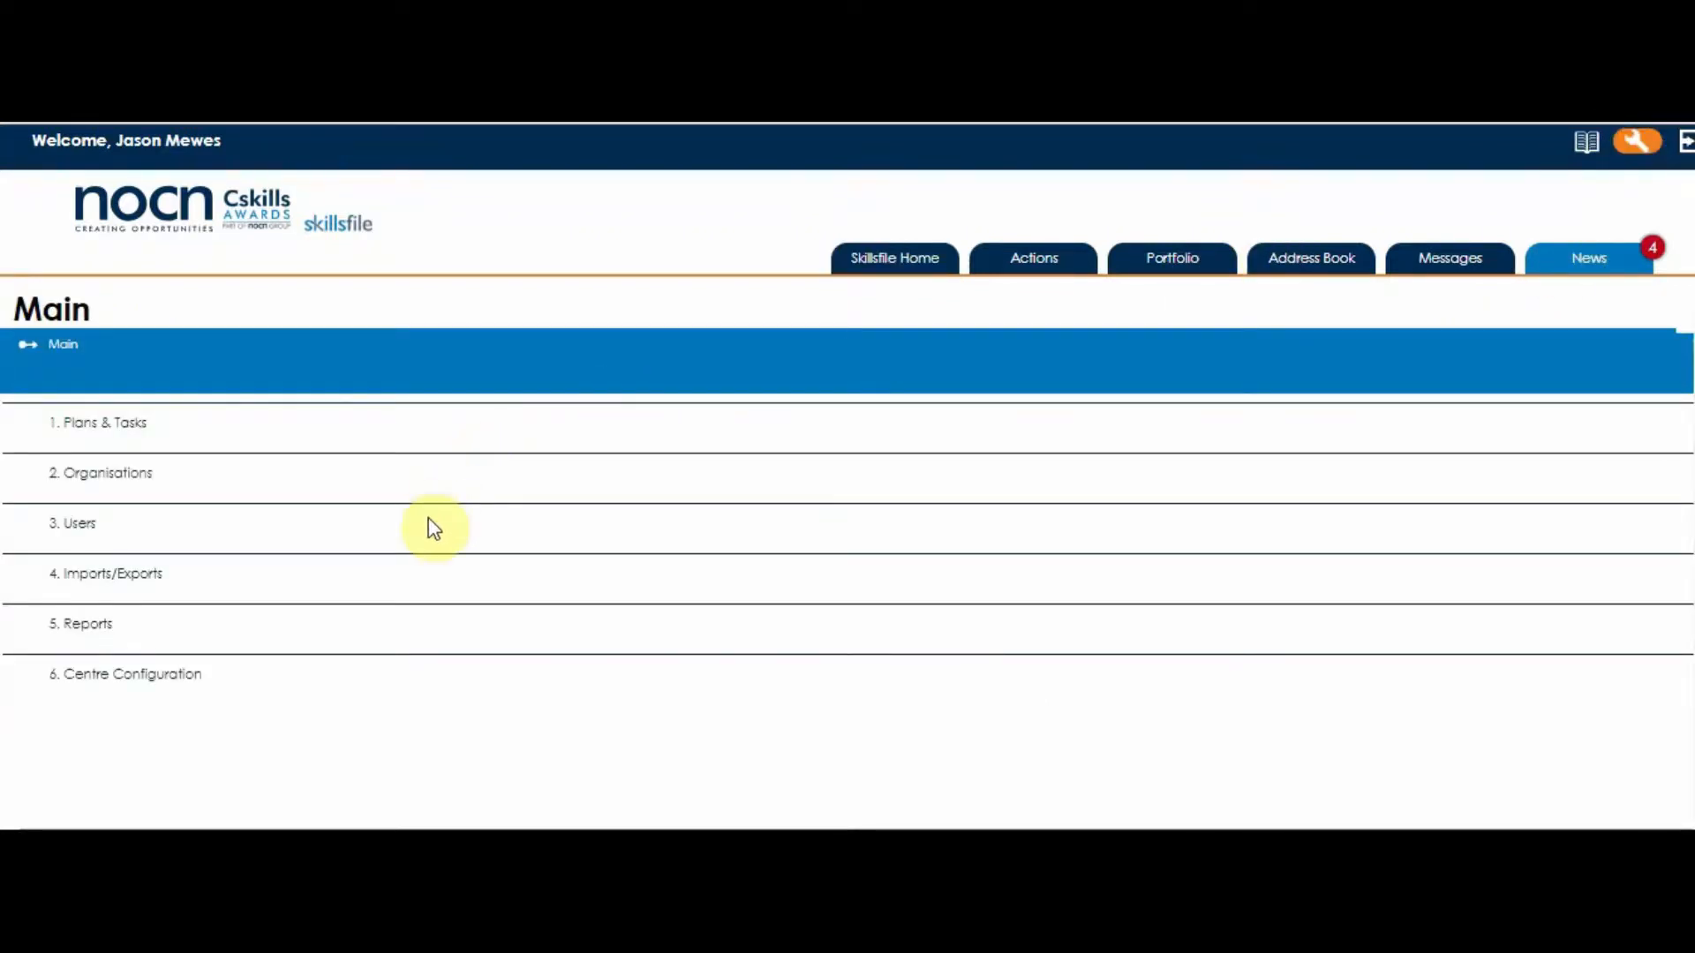
click(74, 525)
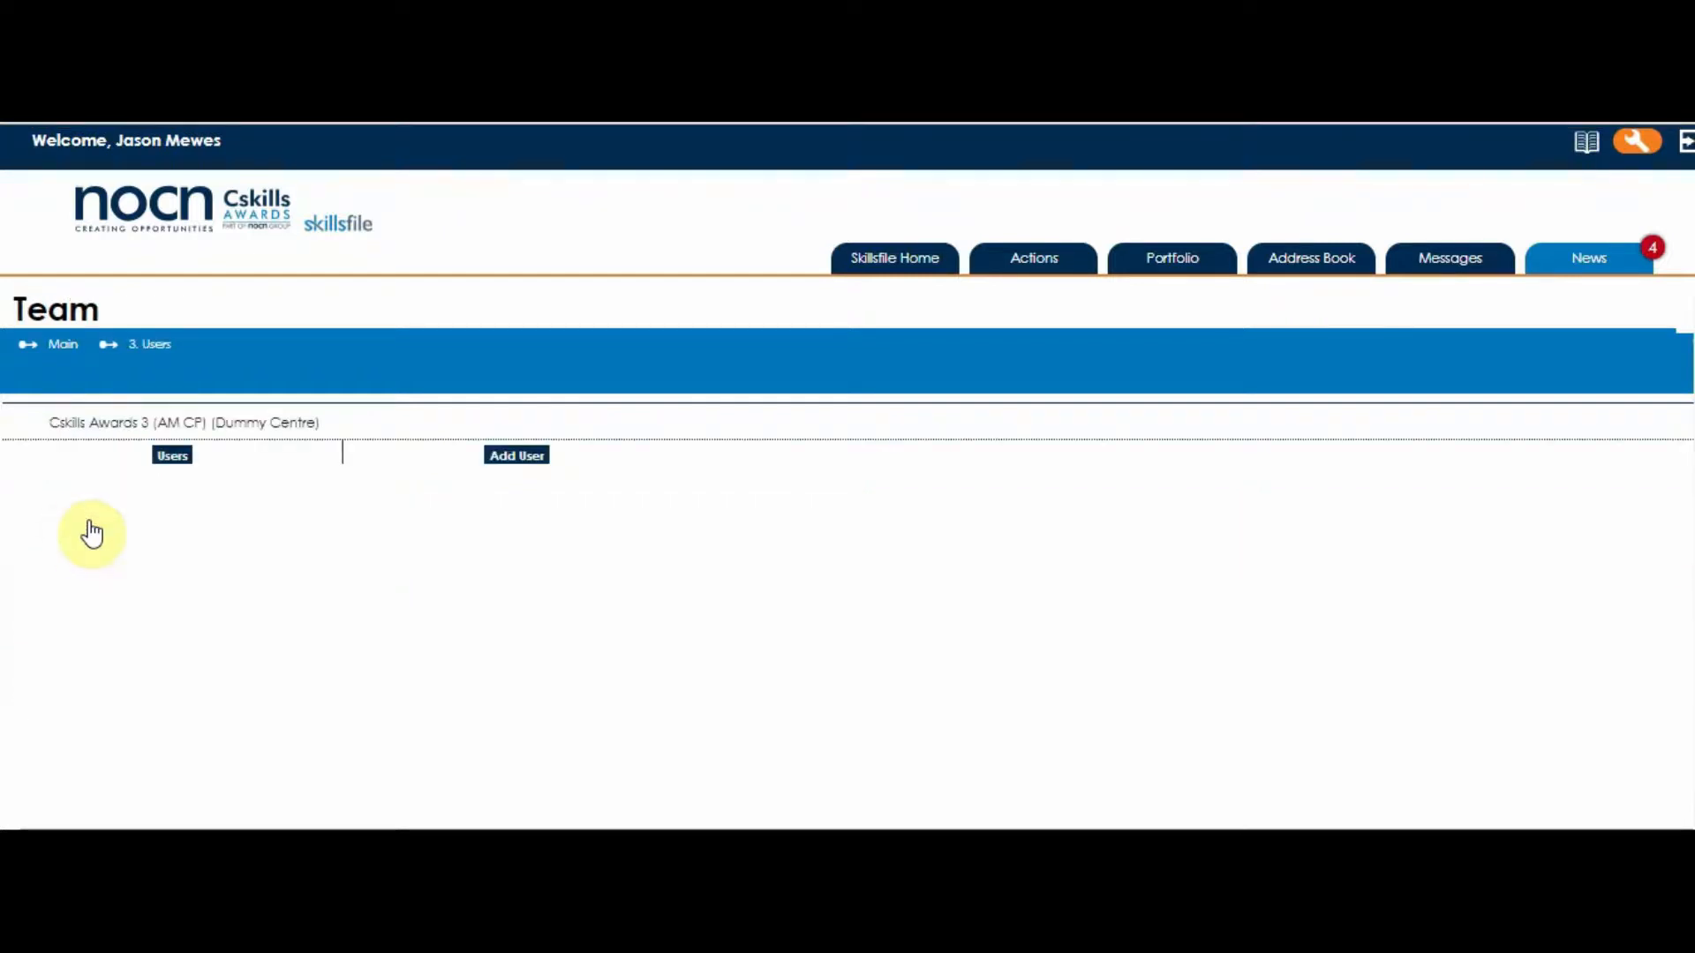
click(213, 425)
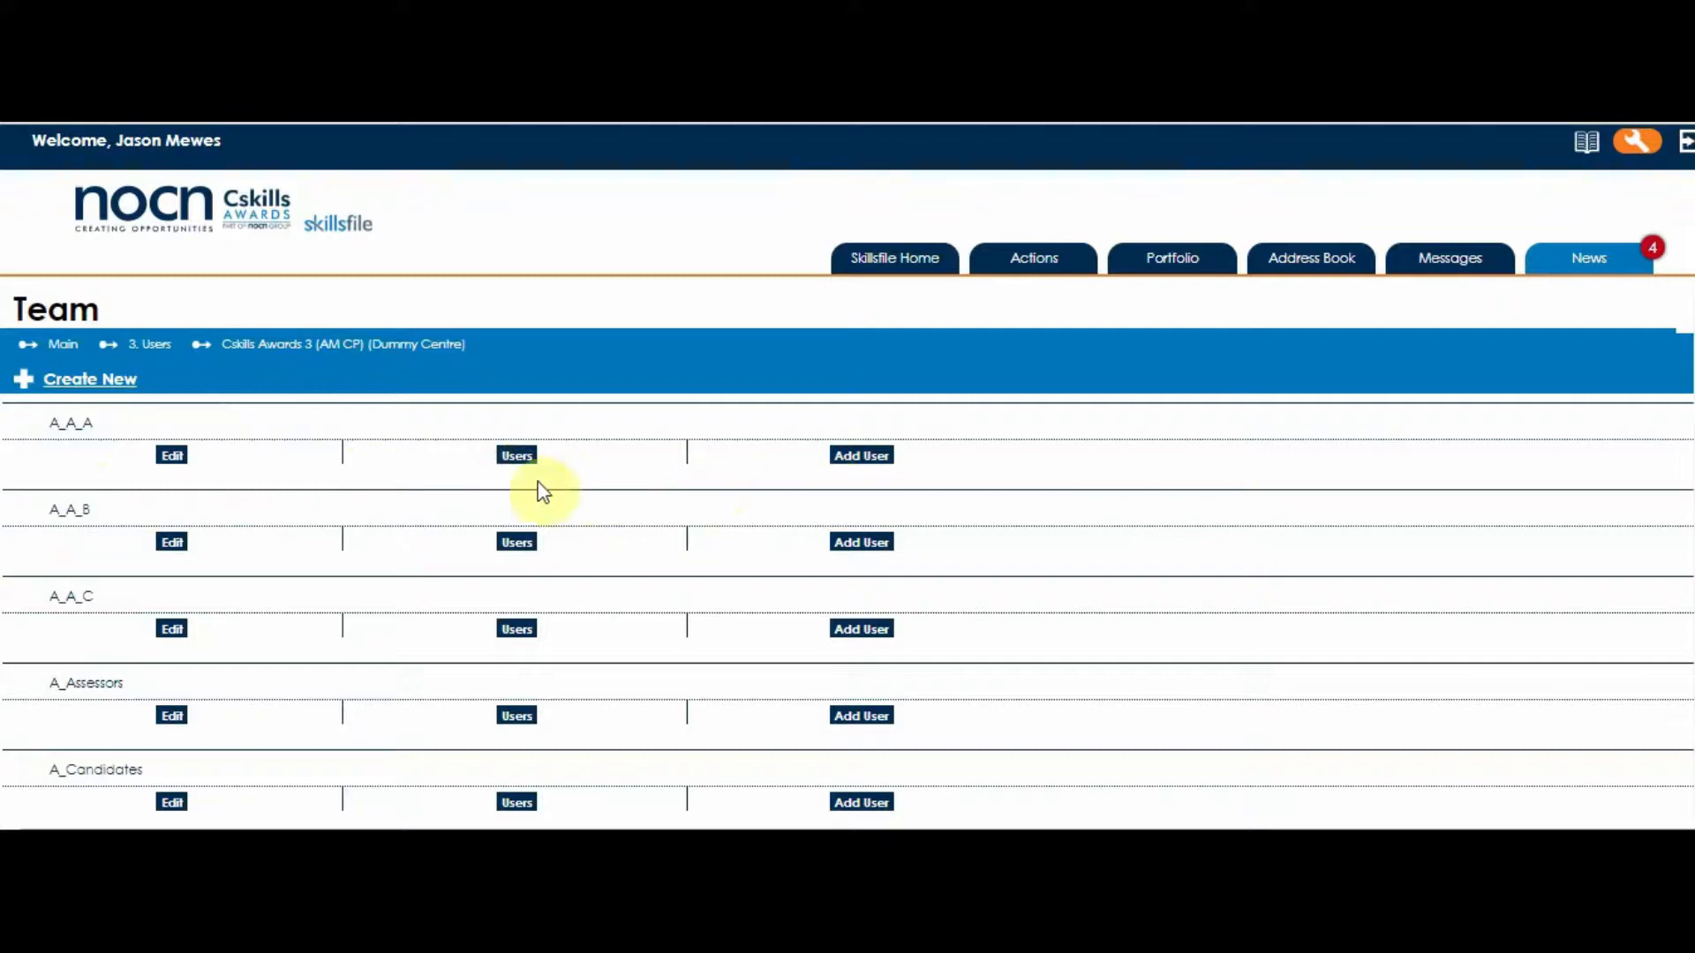
click(81, 424)
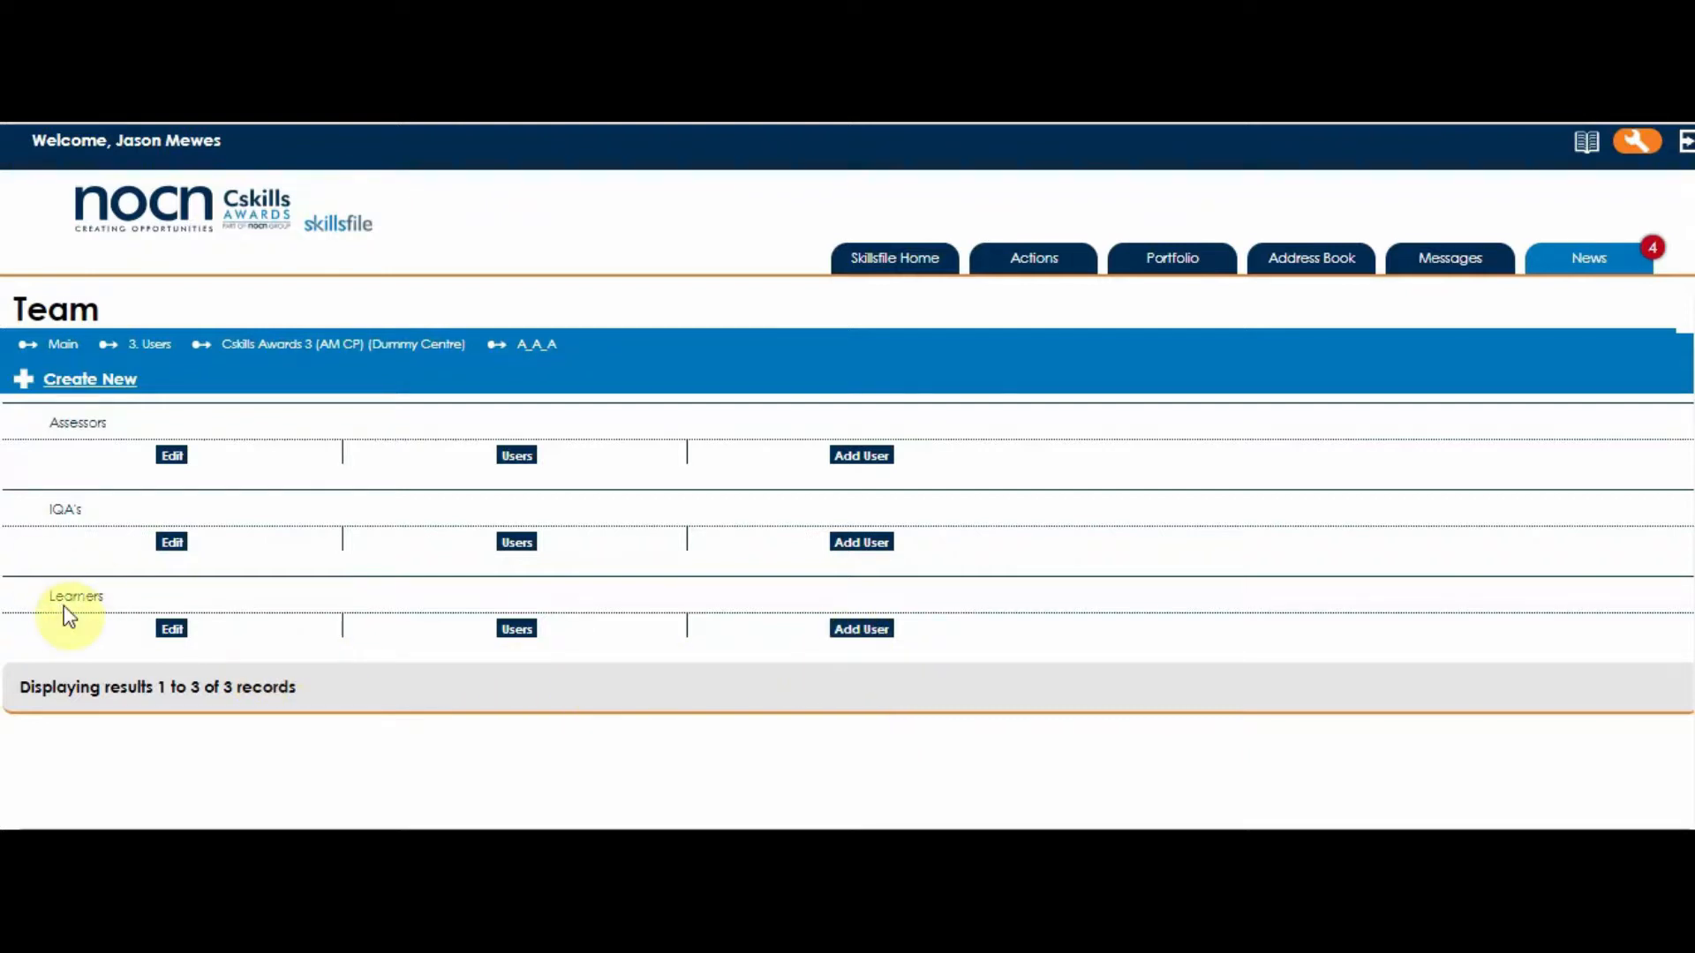
- Add a new user of type Candidate to the Learners group and continue to the details form
click(862, 631)
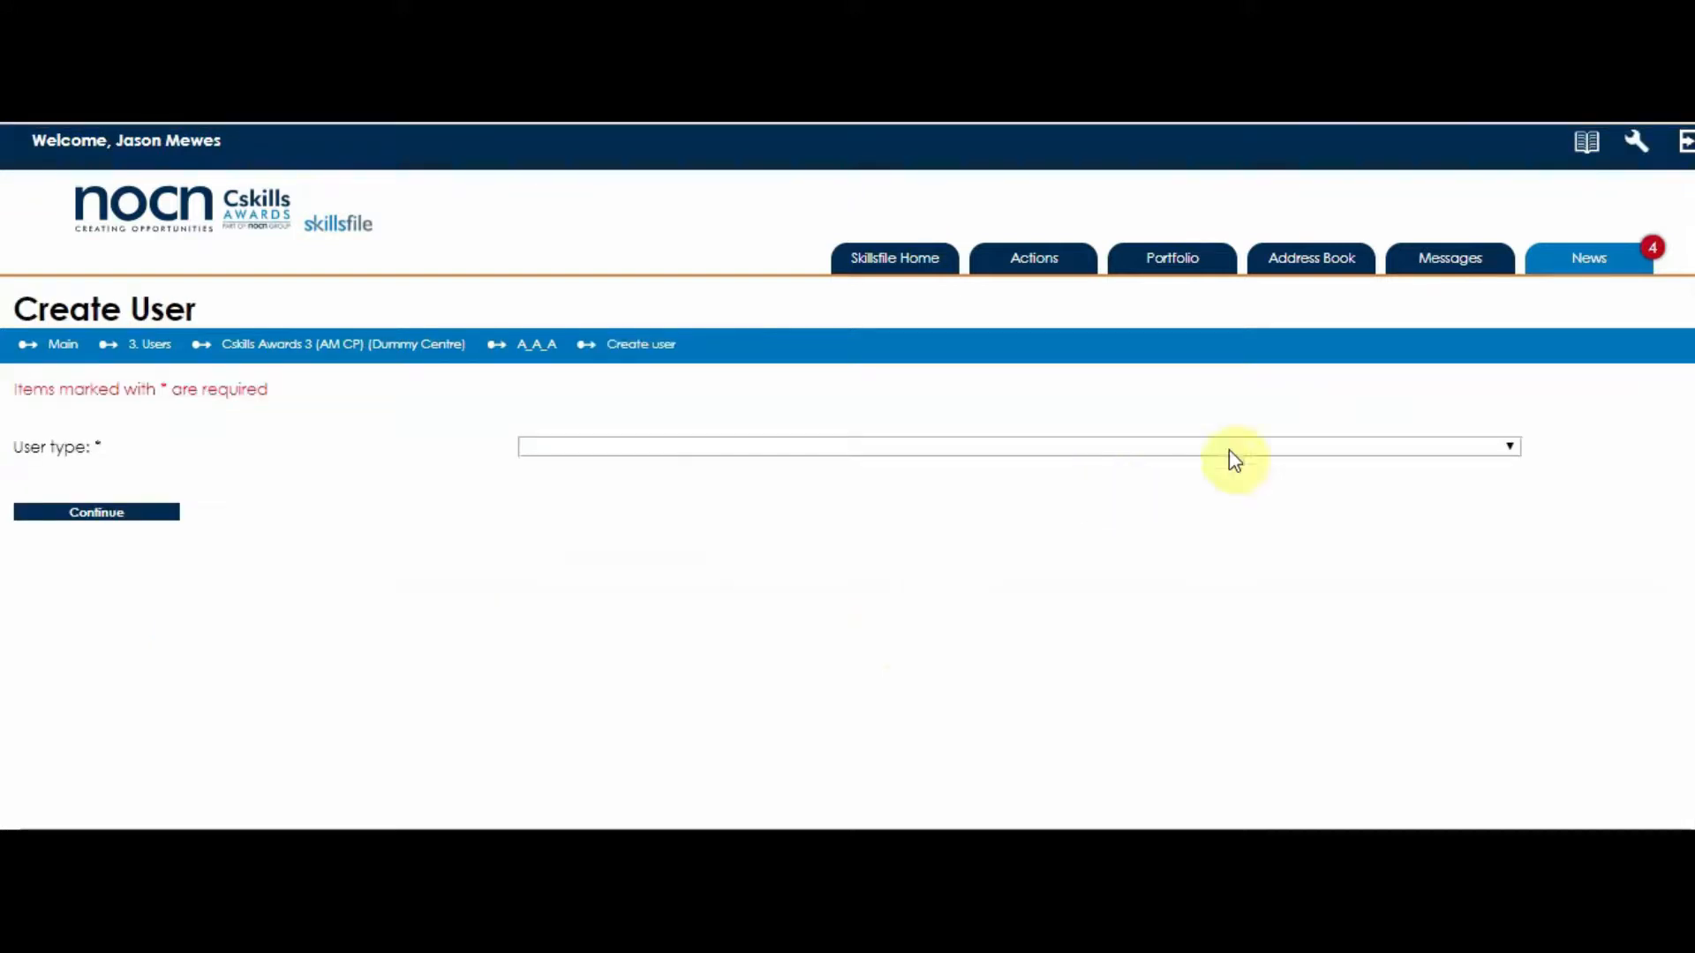
click(1511, 448)
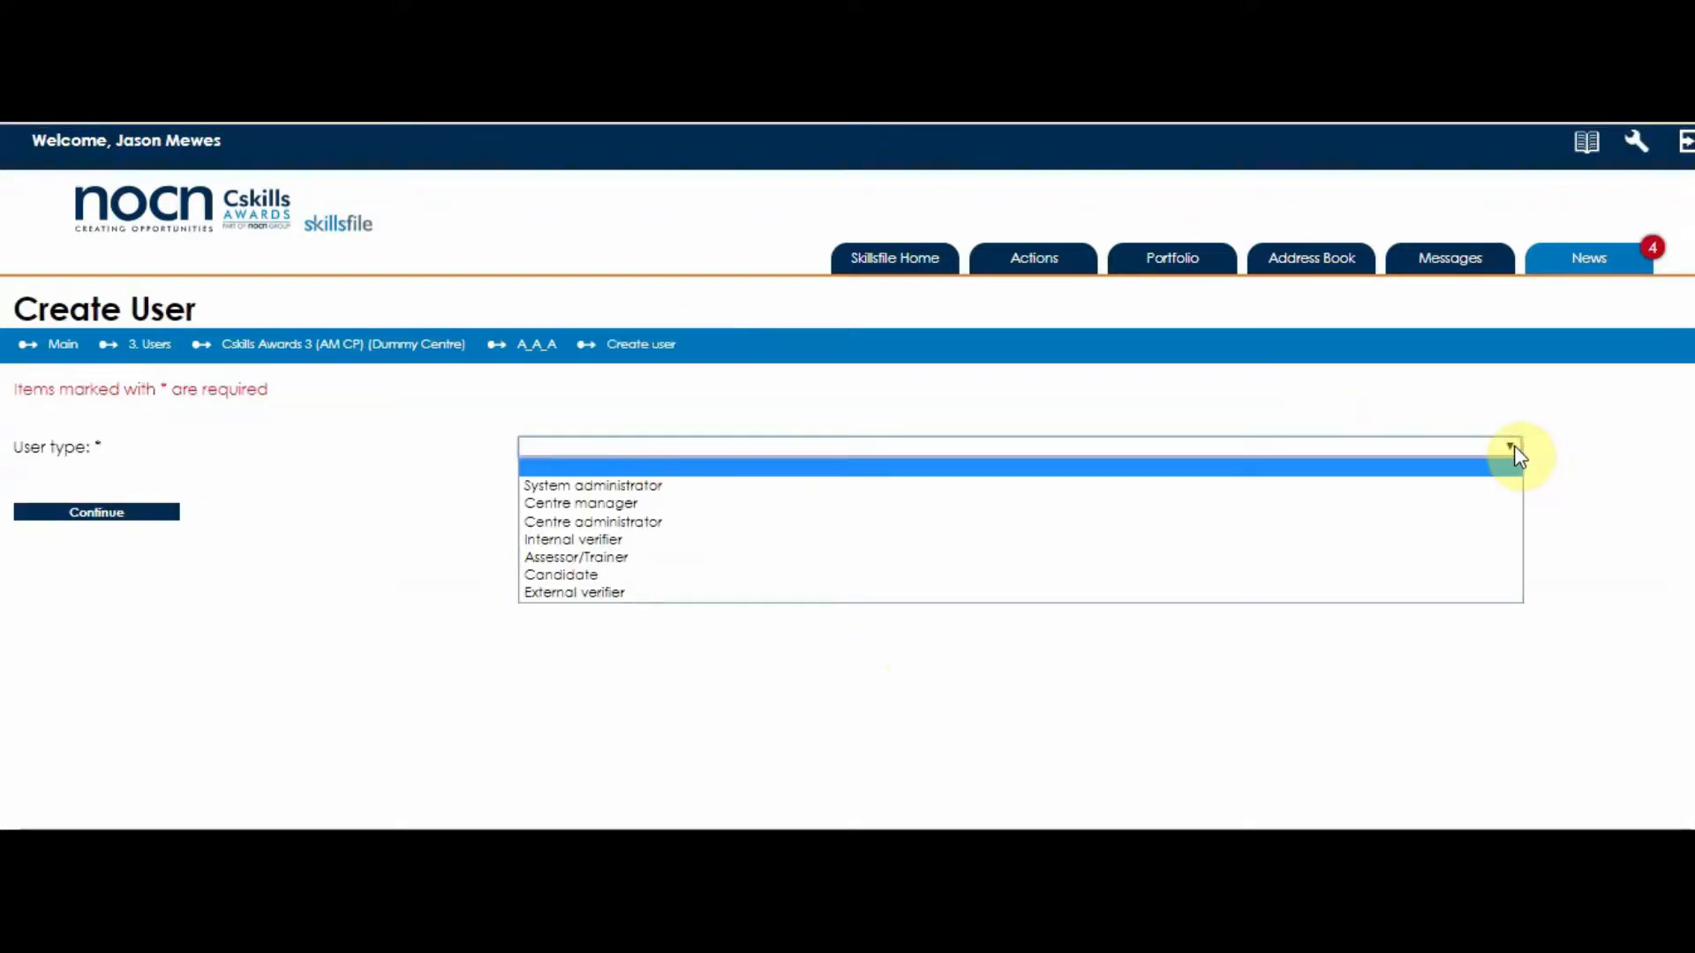
click(1412, 574)
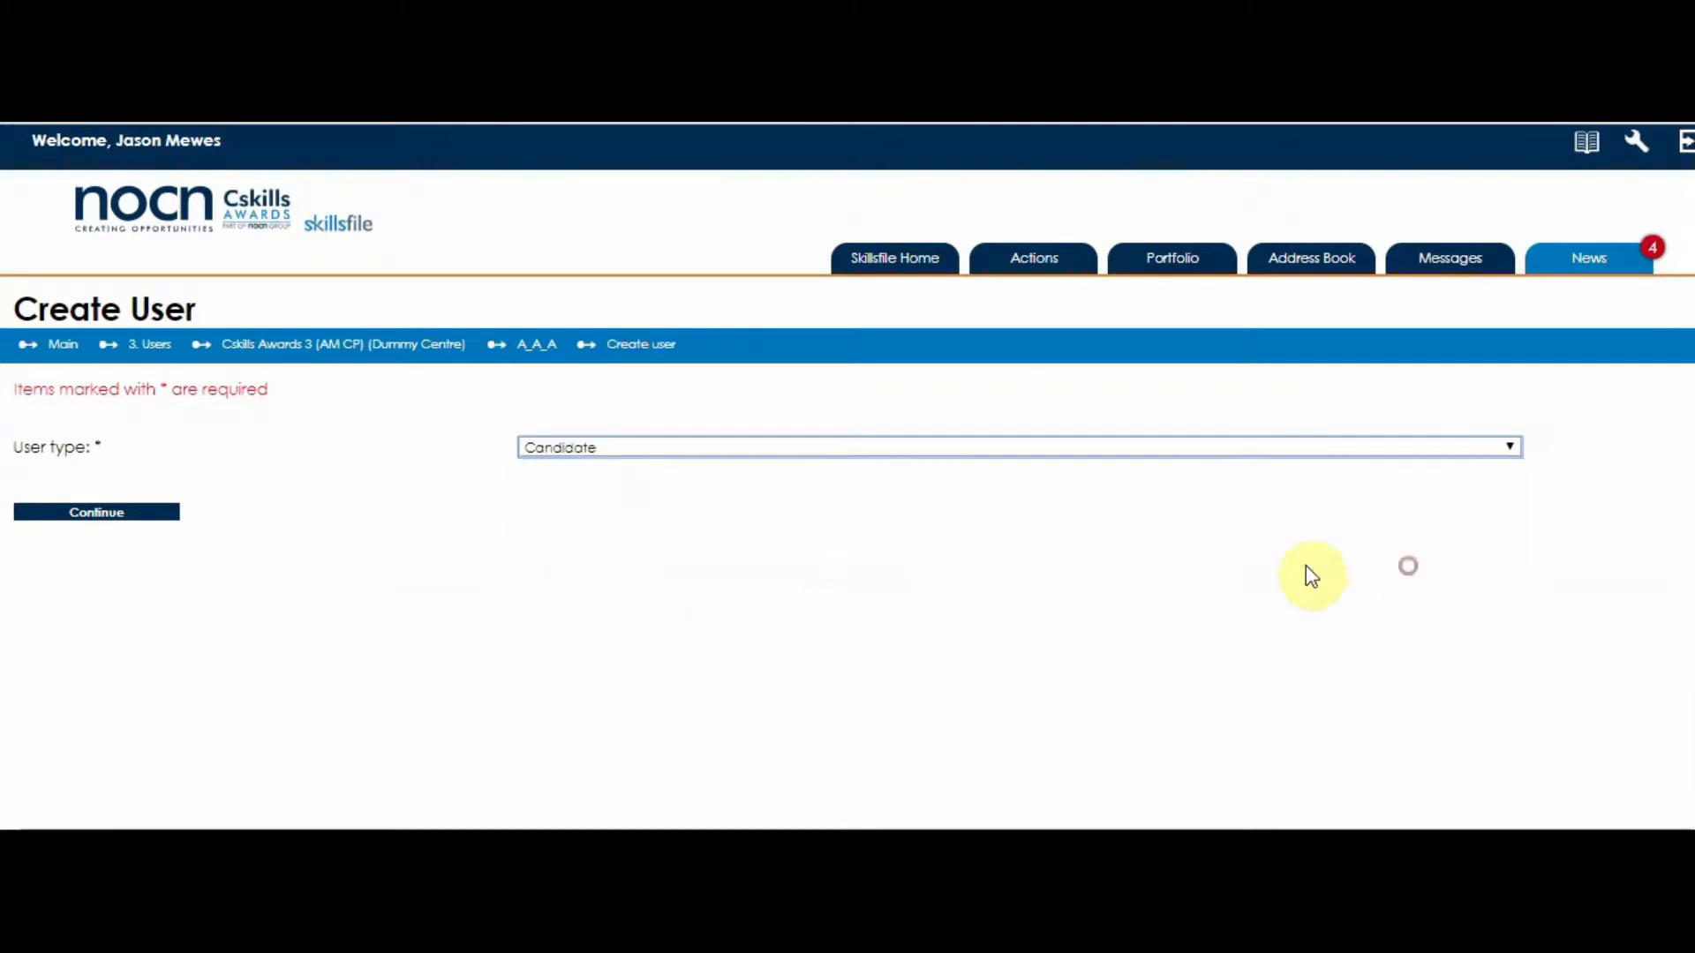
click(117, 516)
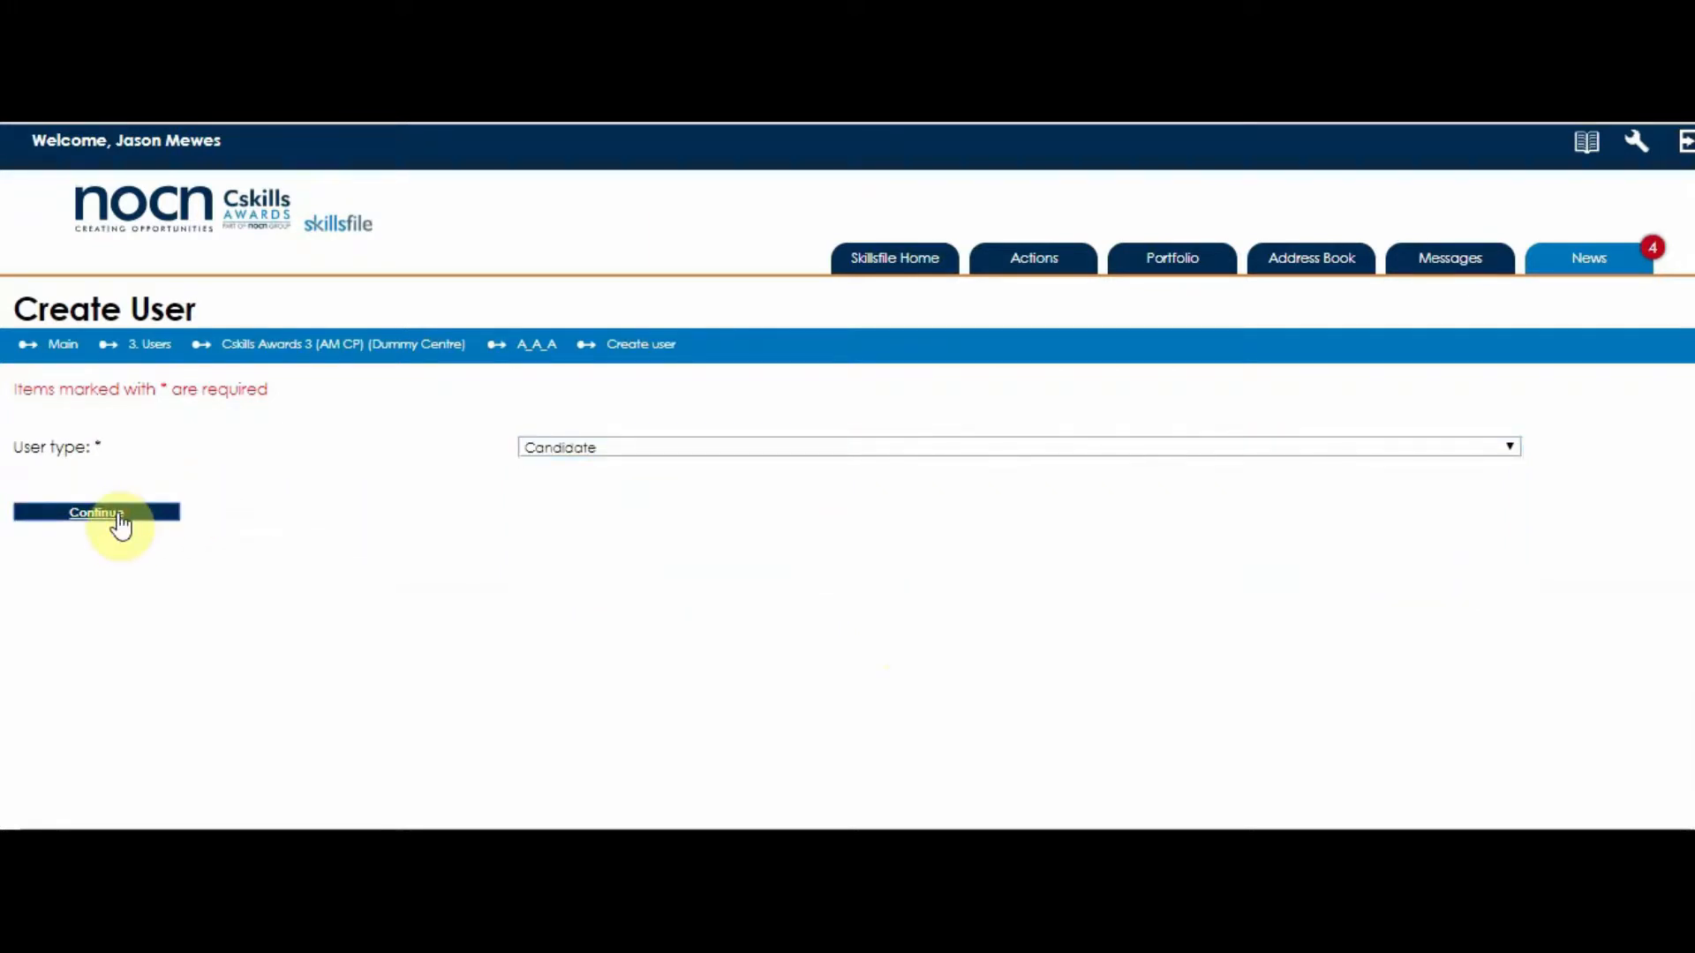
click(717, 625)
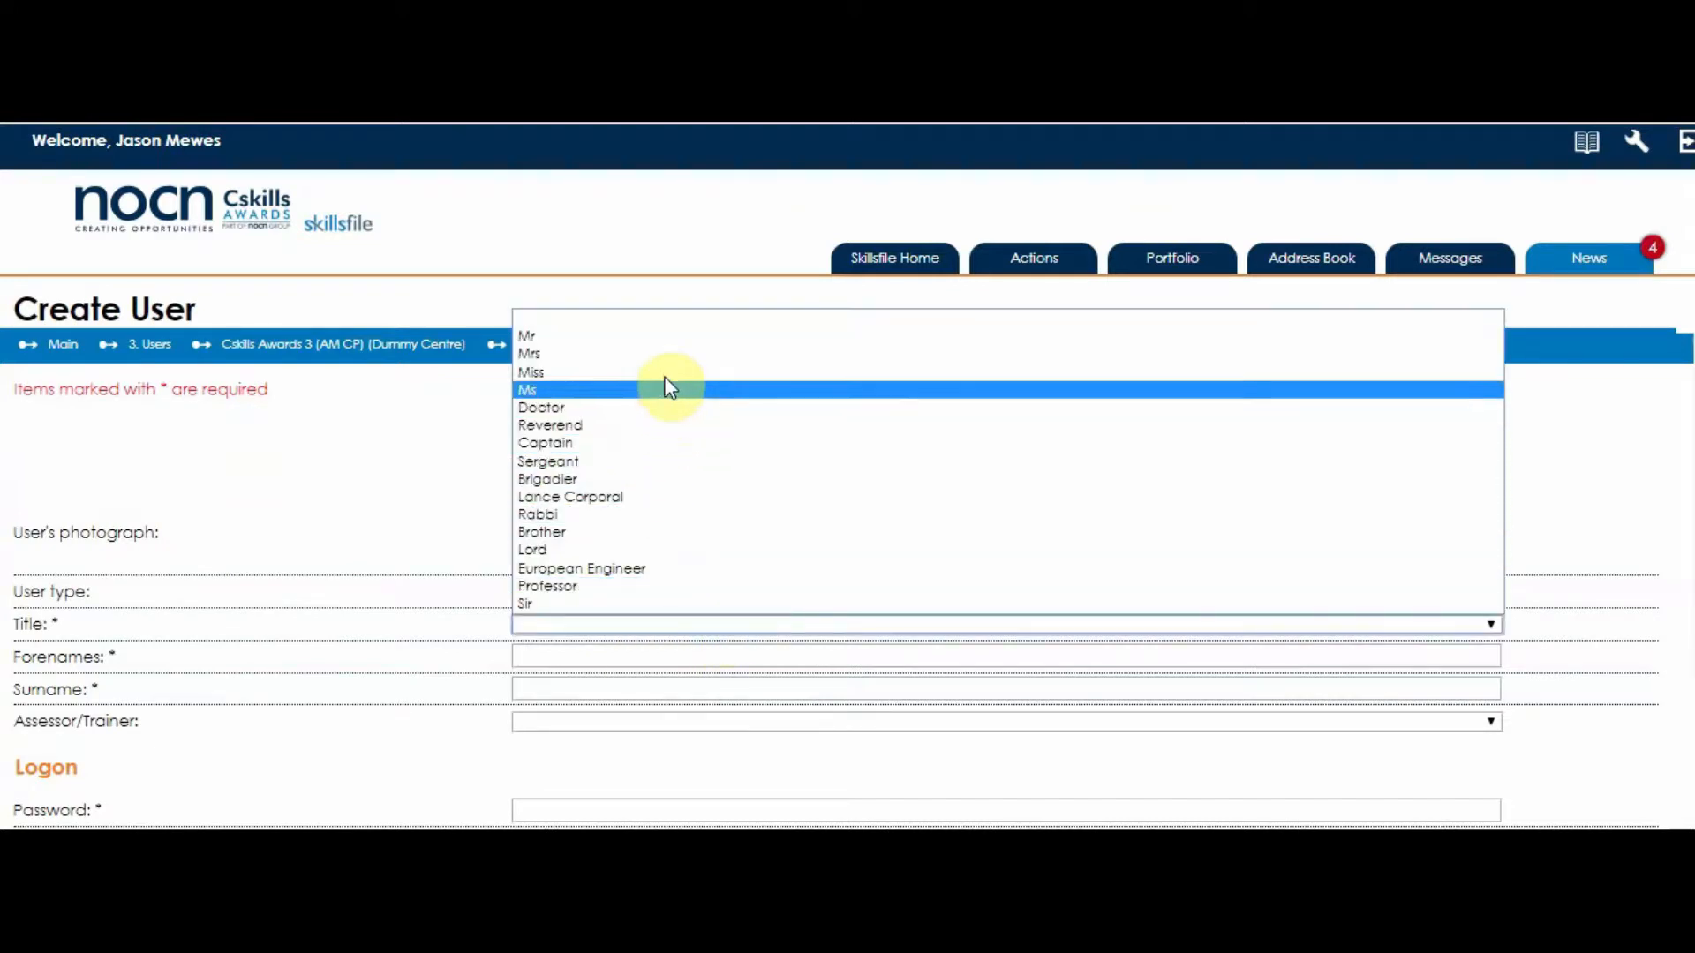
- Set the title to Miss and enter the candidate's forename and surname
click(666, 372)
click(615, 651)
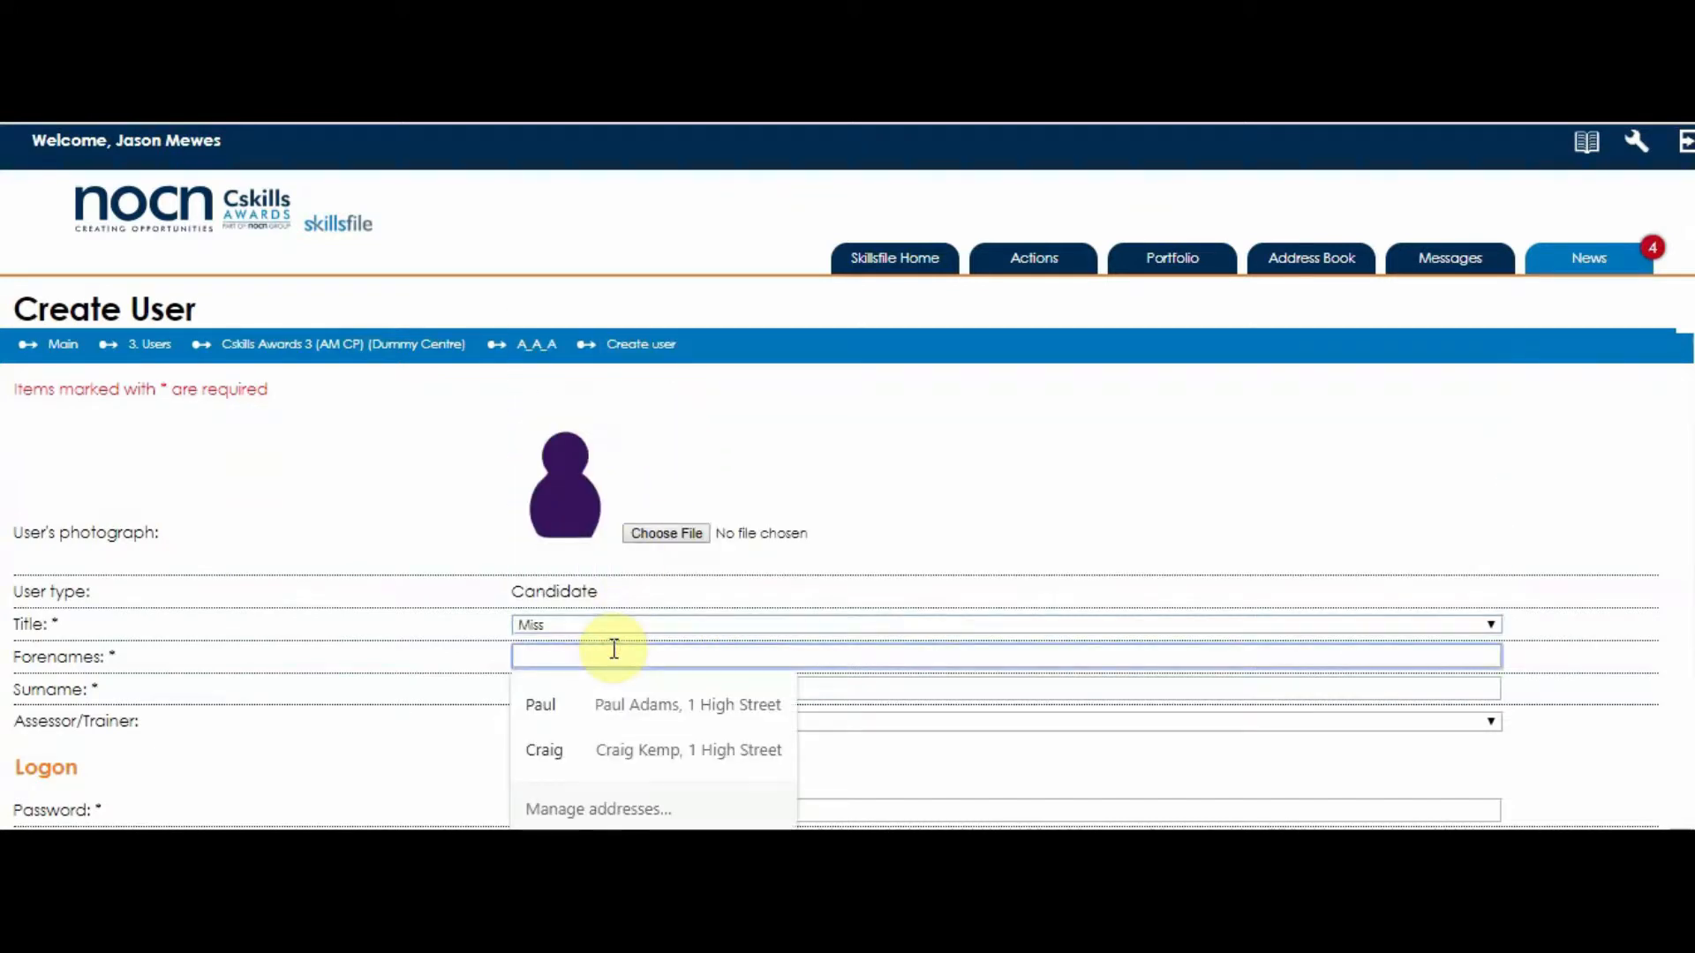
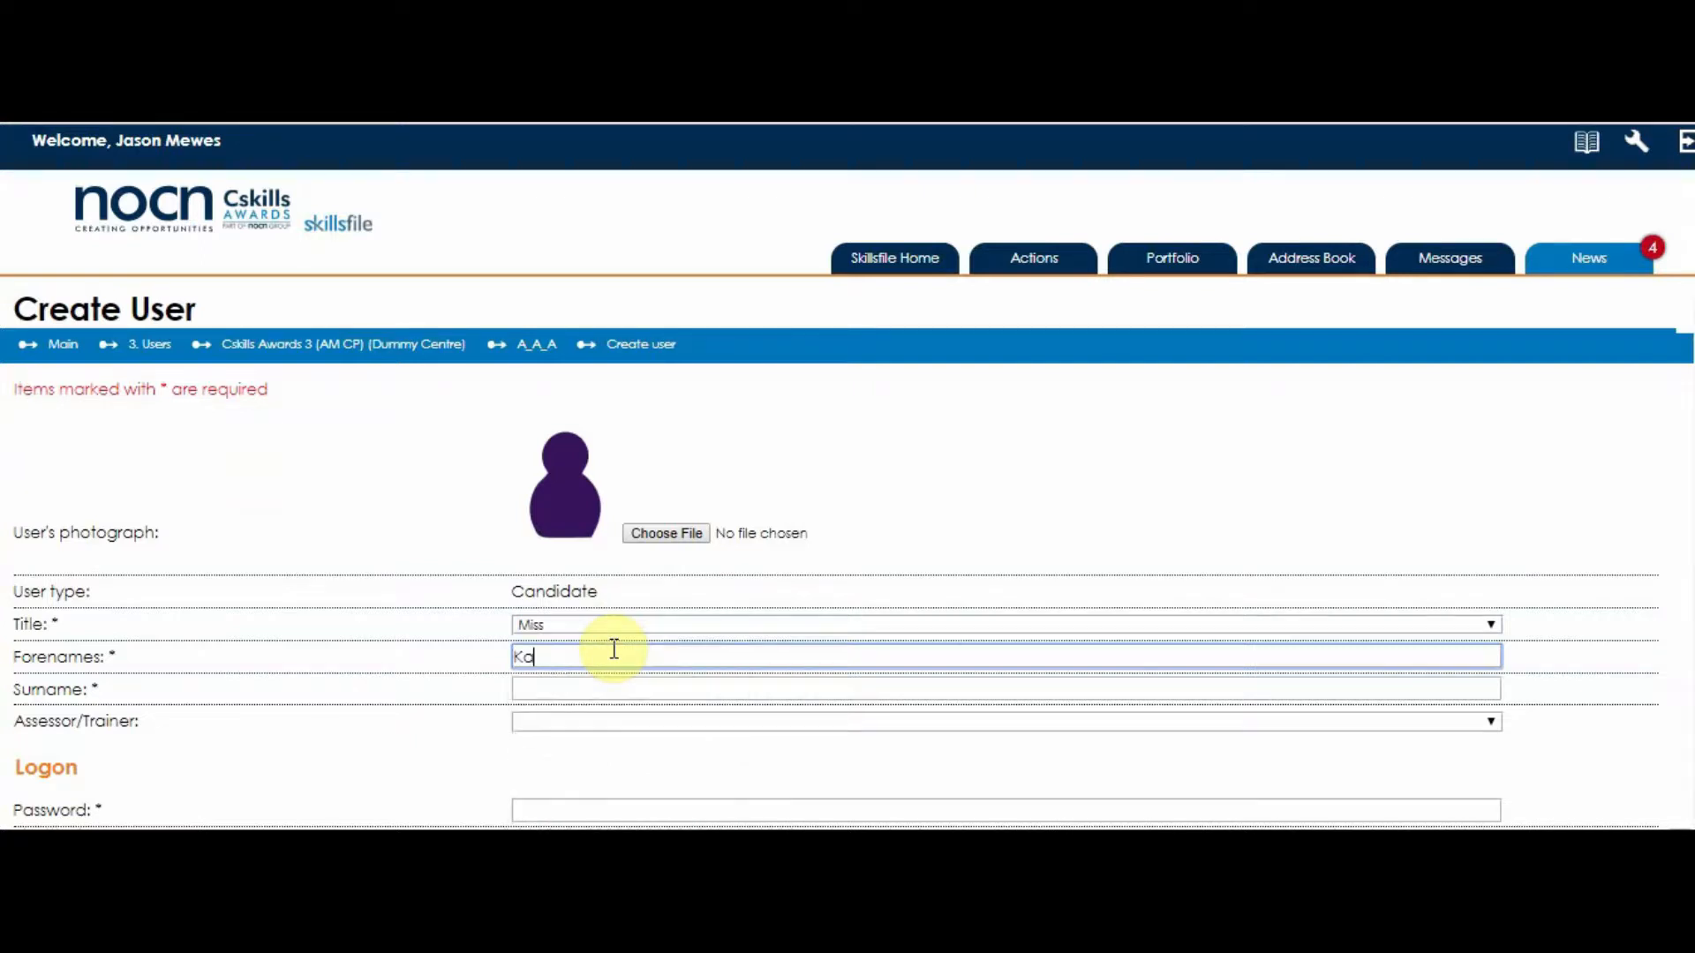
key(Tab)
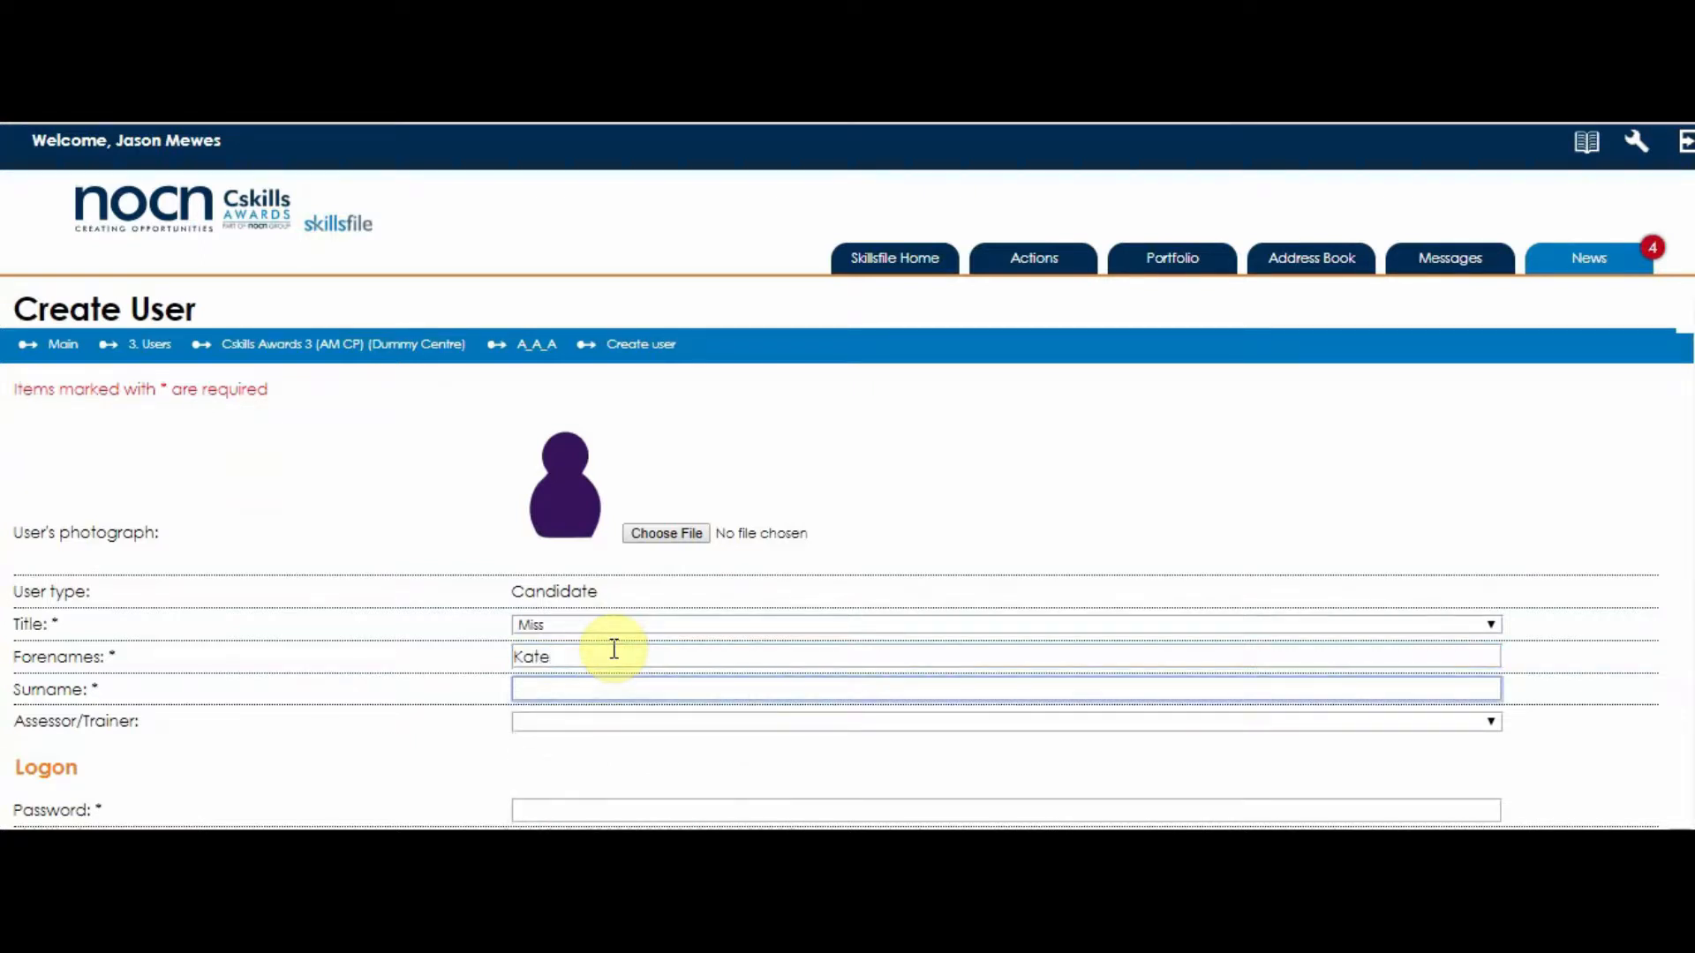
- Assign an Assessor/Trainer to the candidate from the dropdown
click(593, 725)
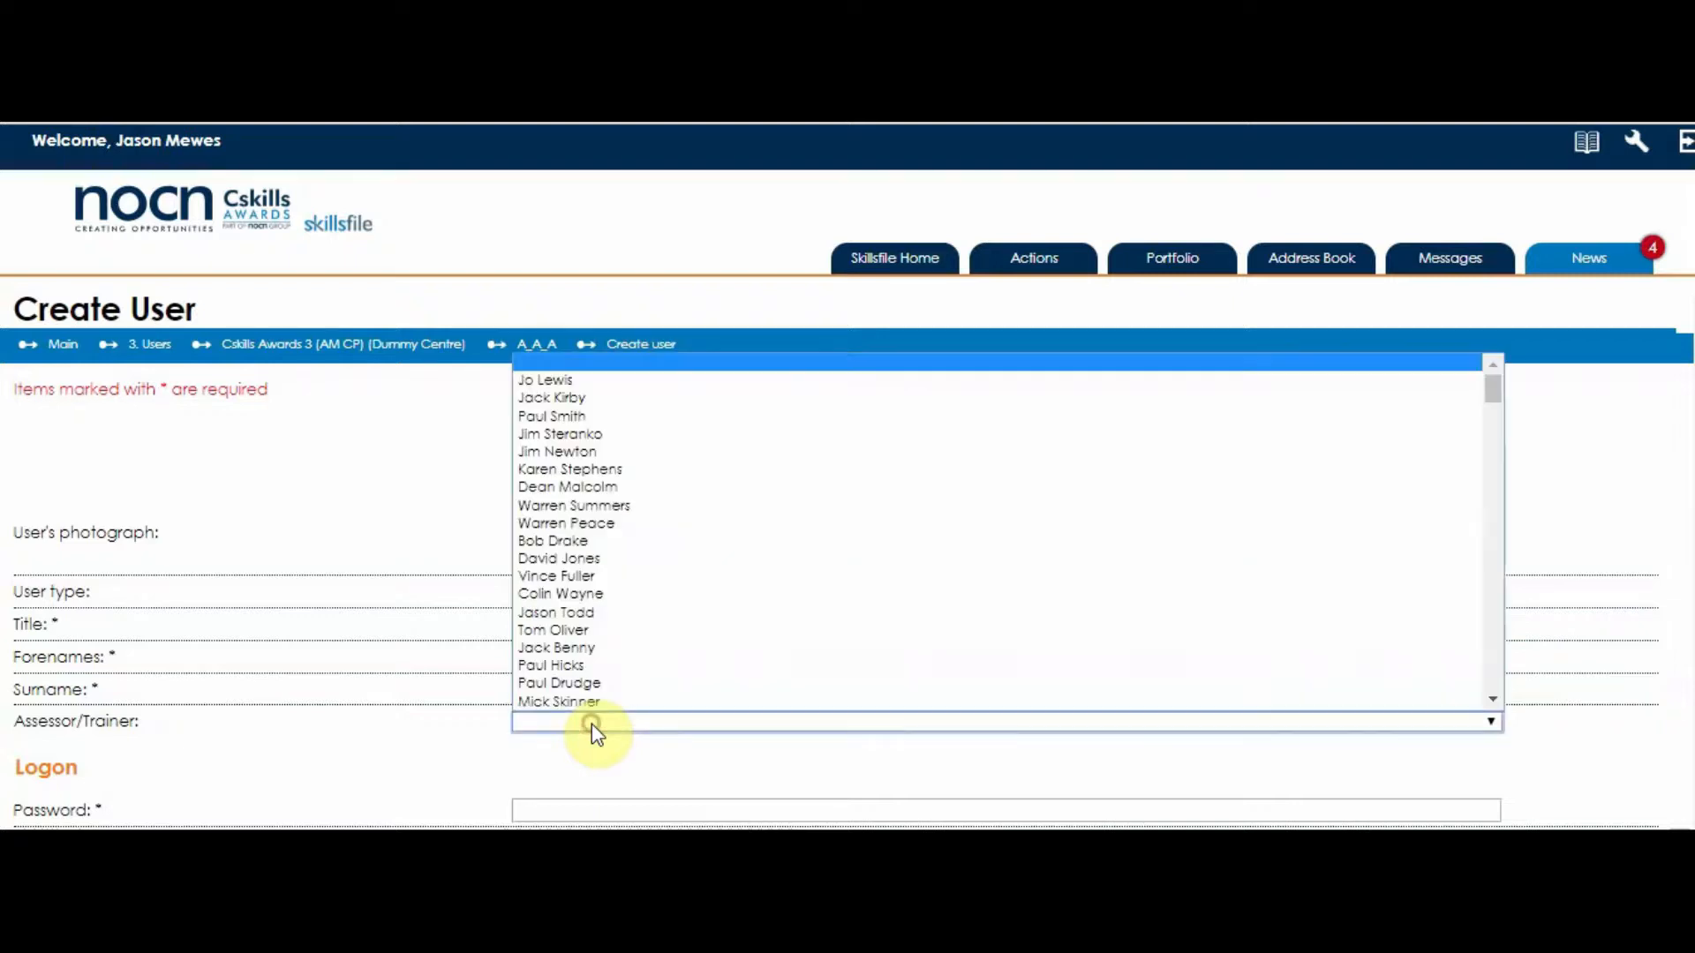
drag(1491, 393, 1496, 697)
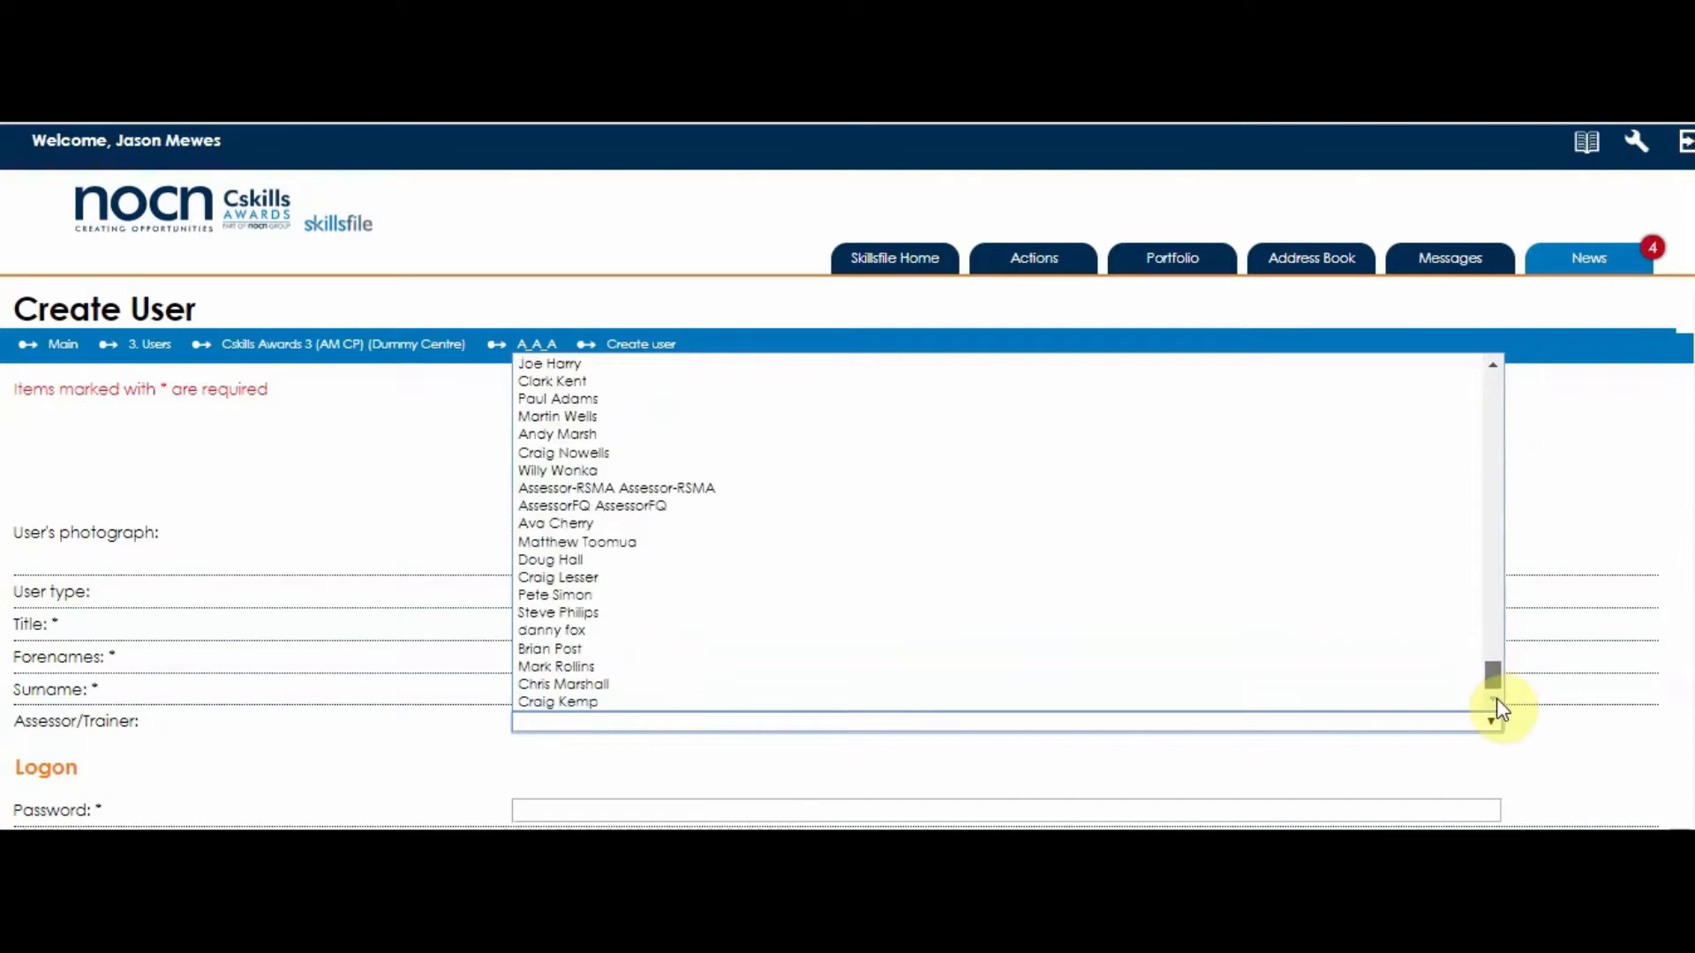
click(575, 706)
scroll(390, 760, down, 4)
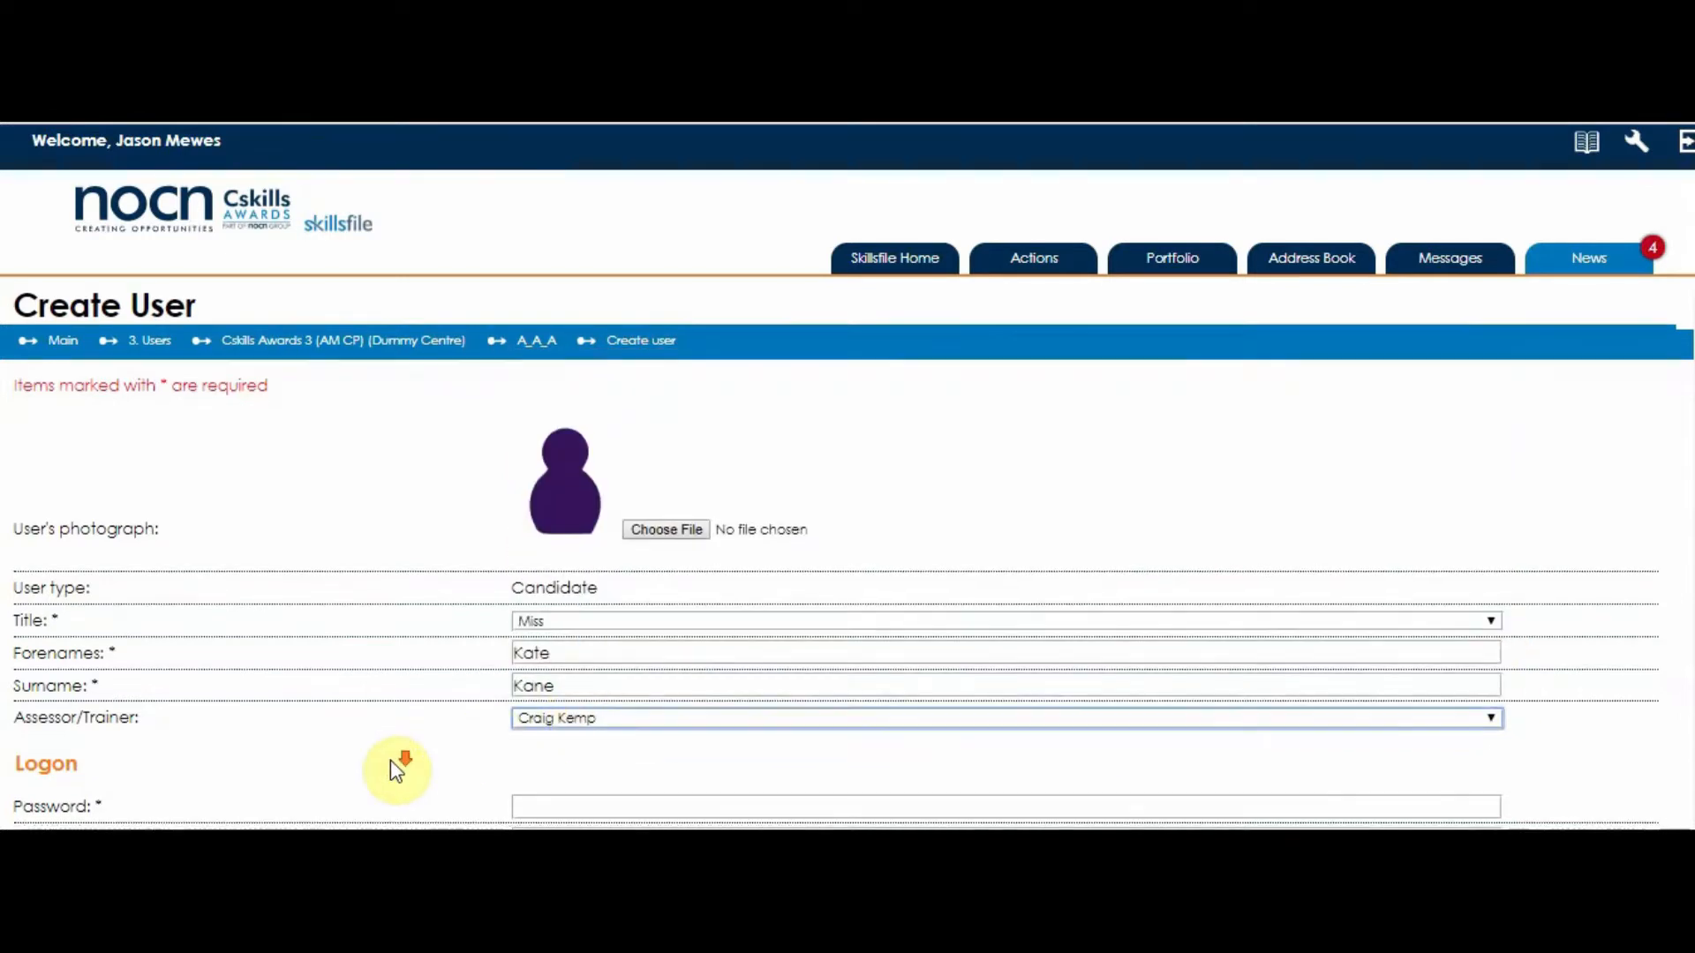
click(594, 428)
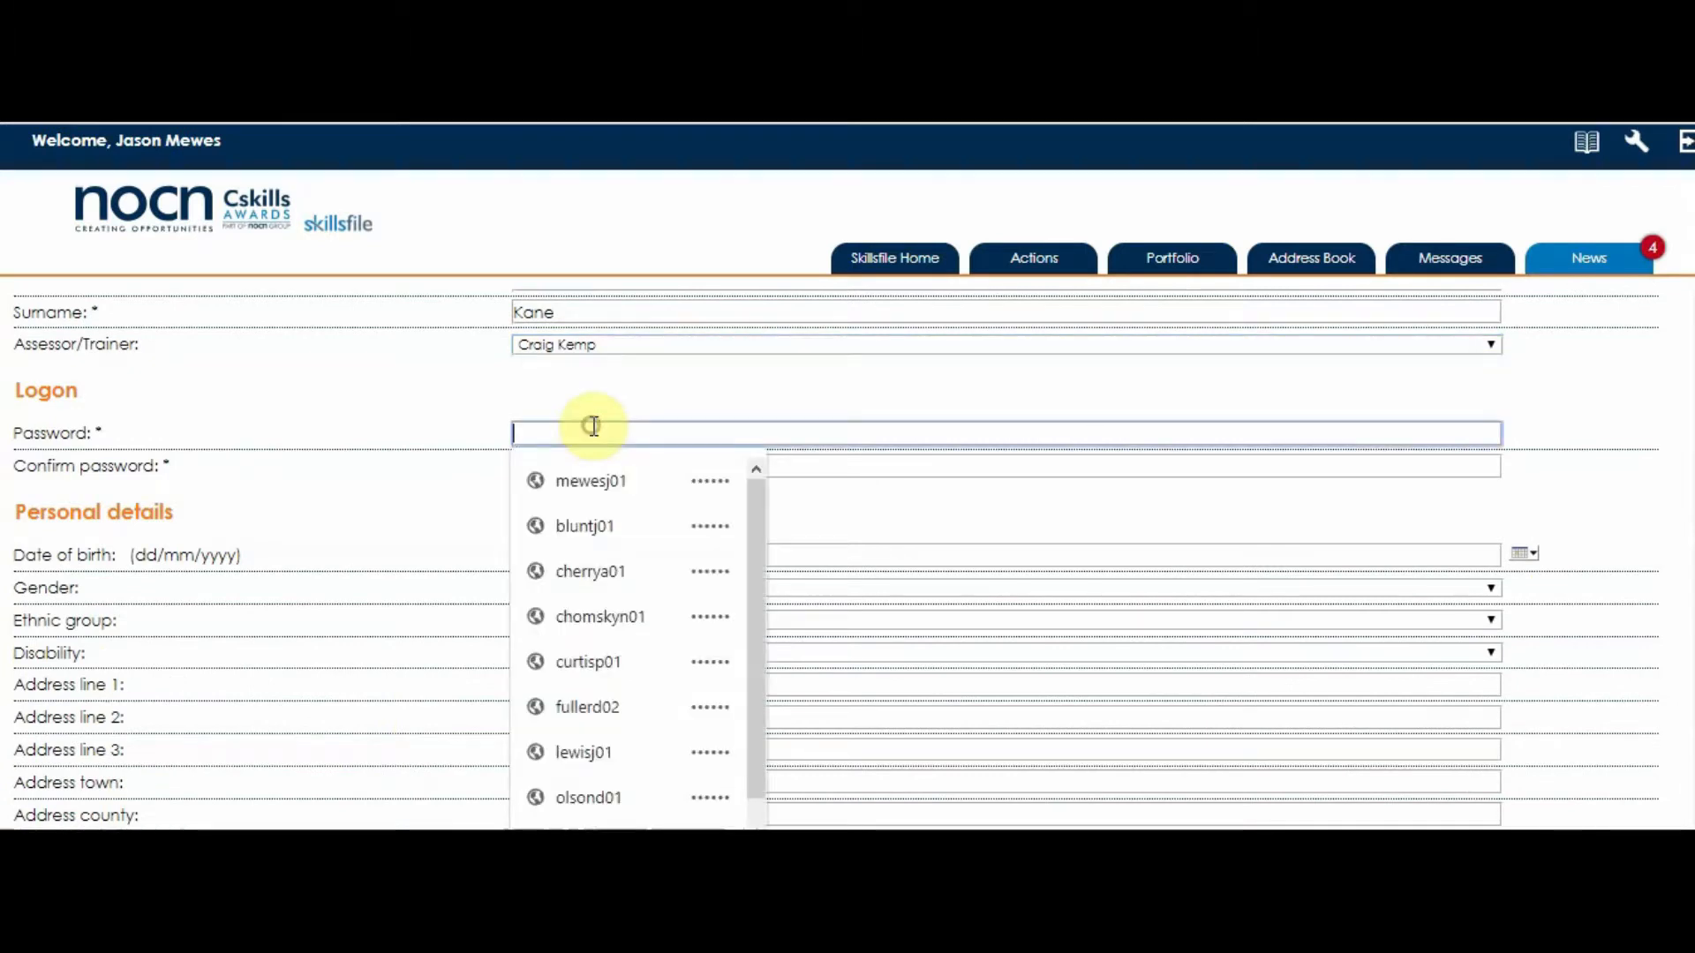
text(****)
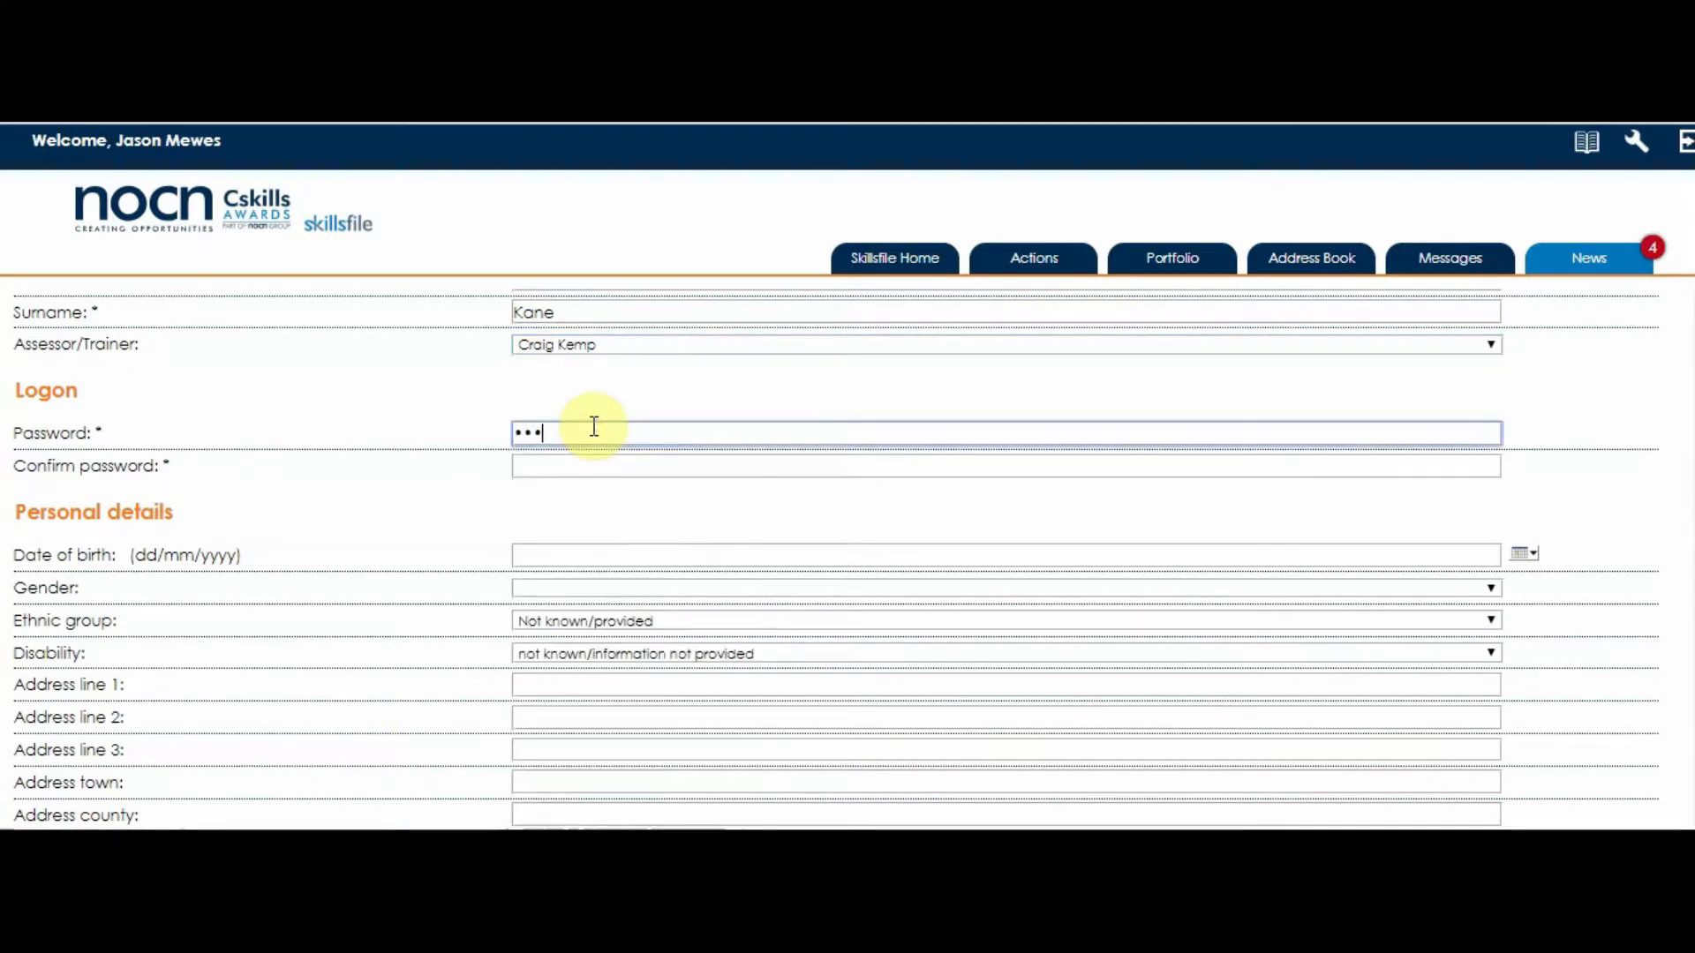
text(**)
key(Tab)
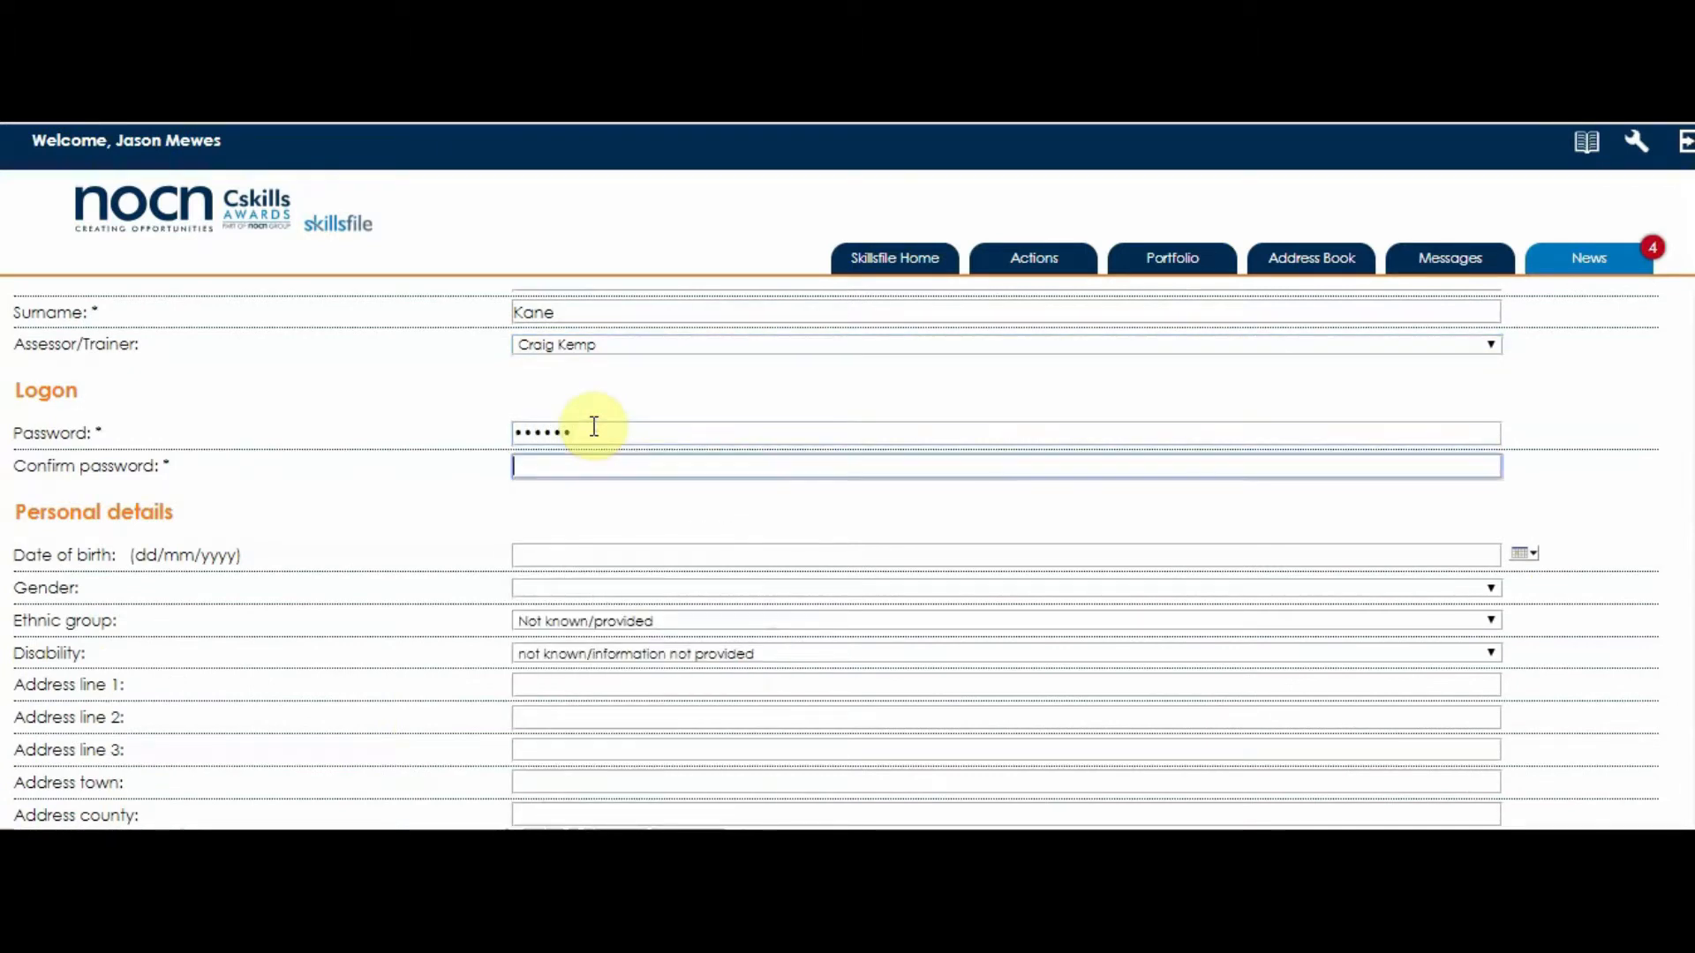
text(******)
click(570, 561)
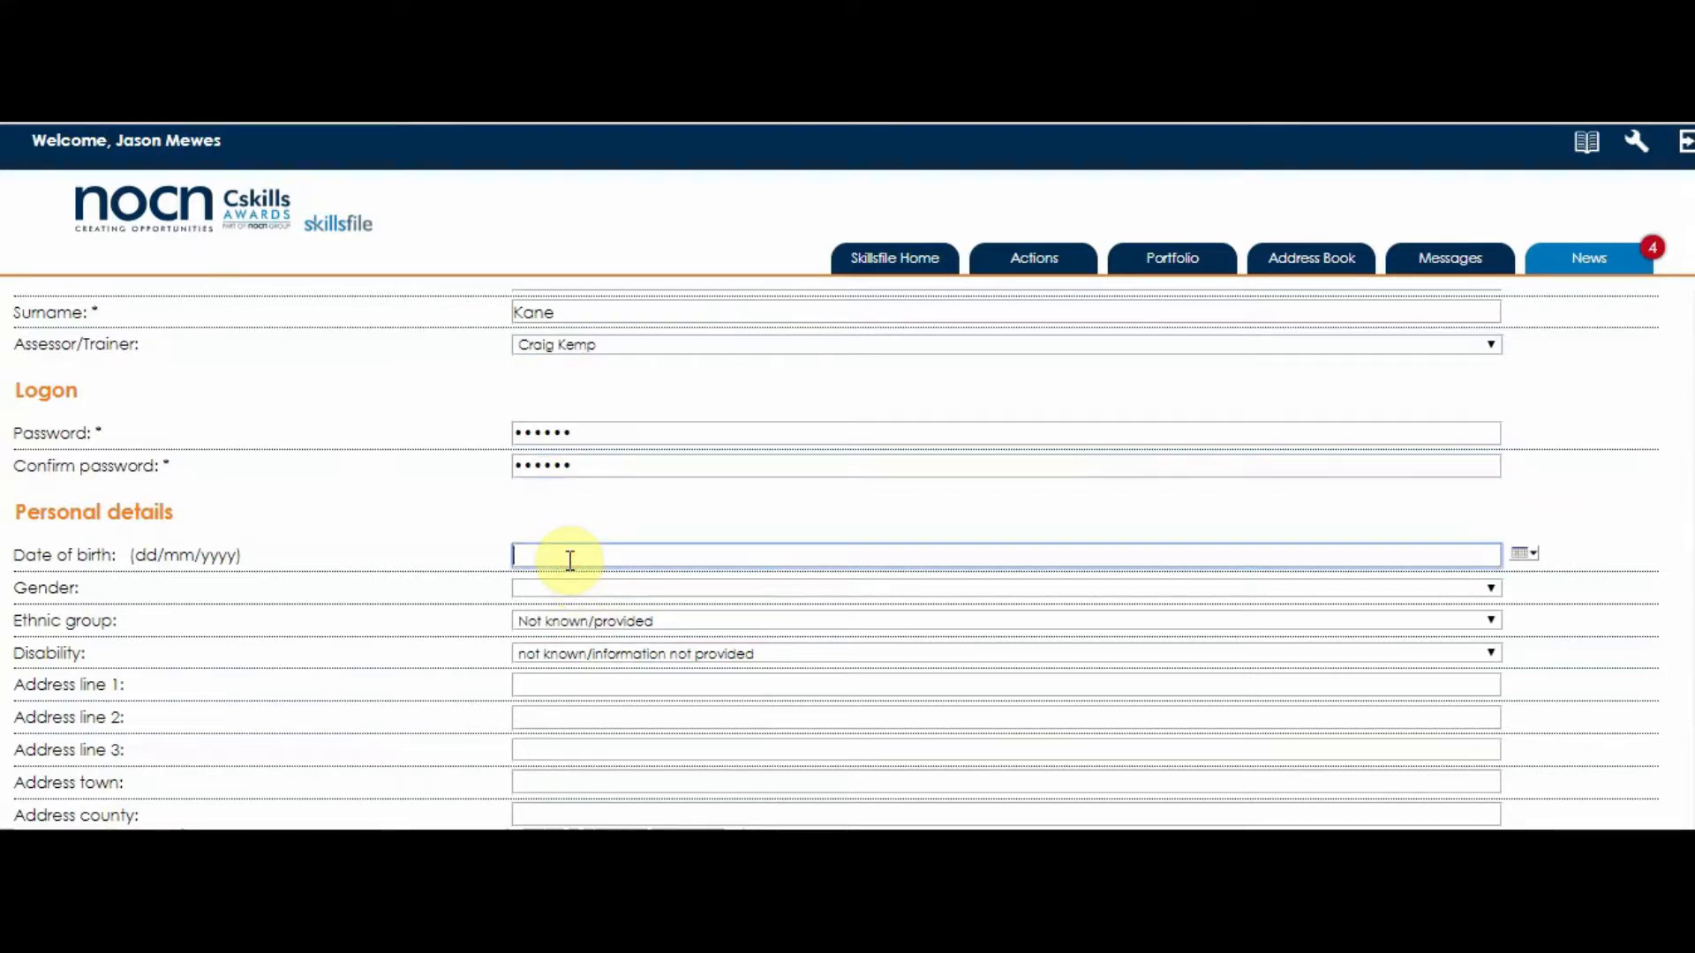
- Set gender to Female and fill address line 1 and town from a saved address
click(563, 586)
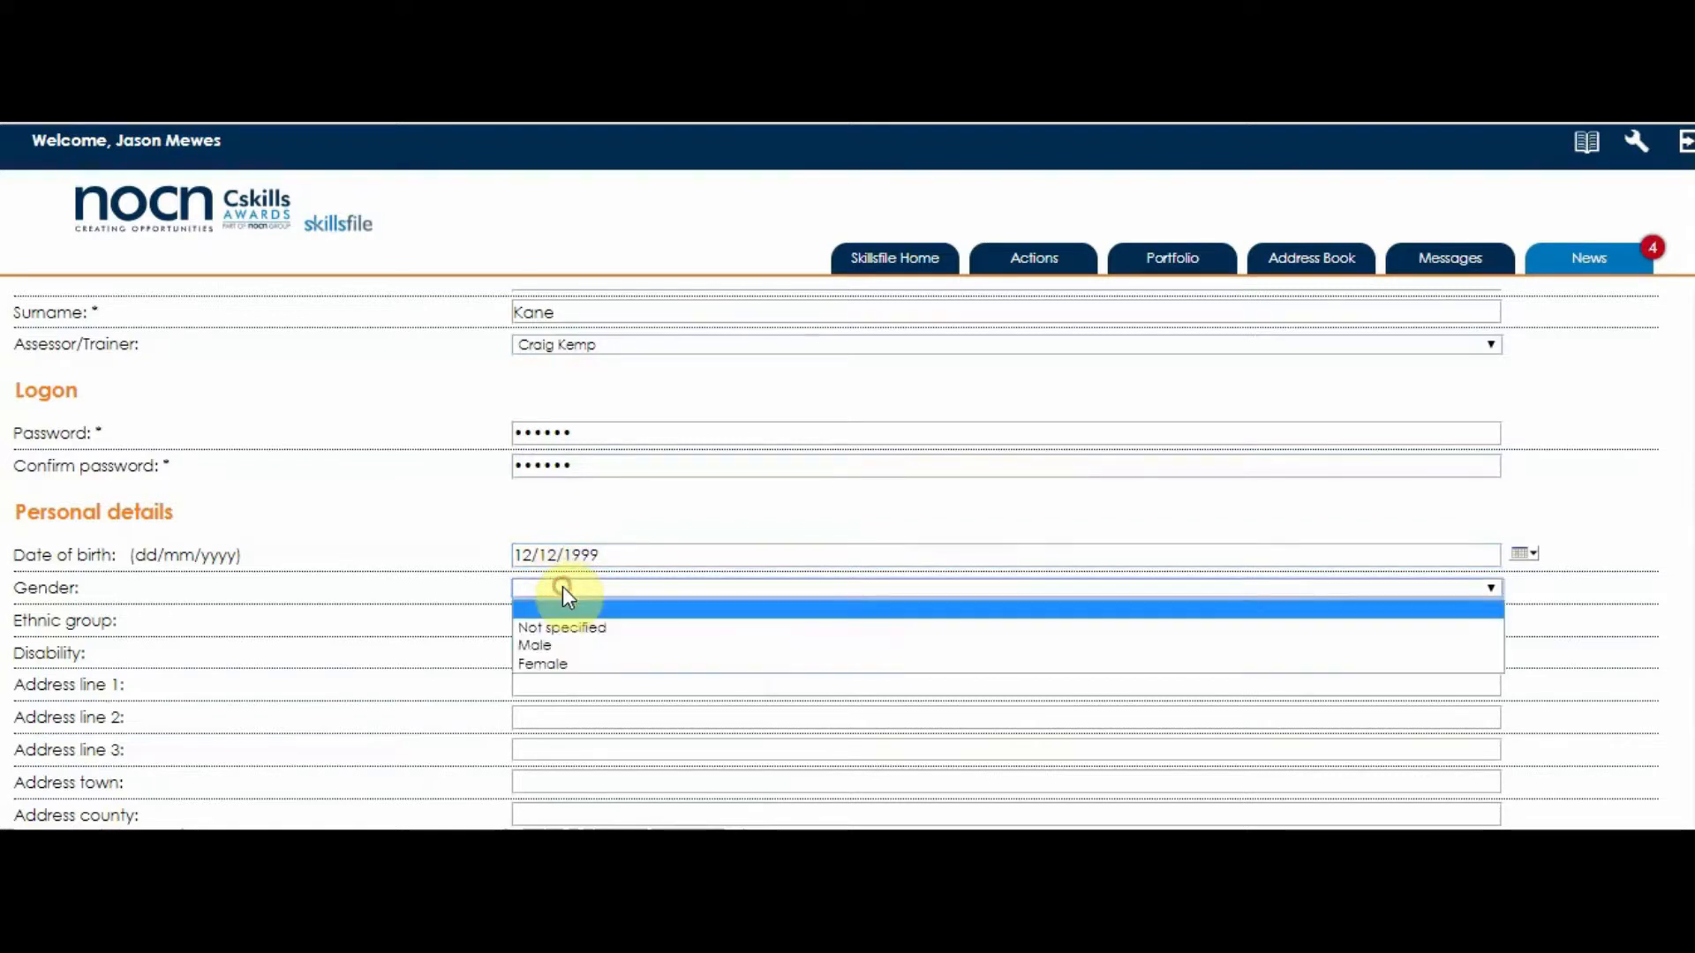
click(565, 668)
click(552, 689)
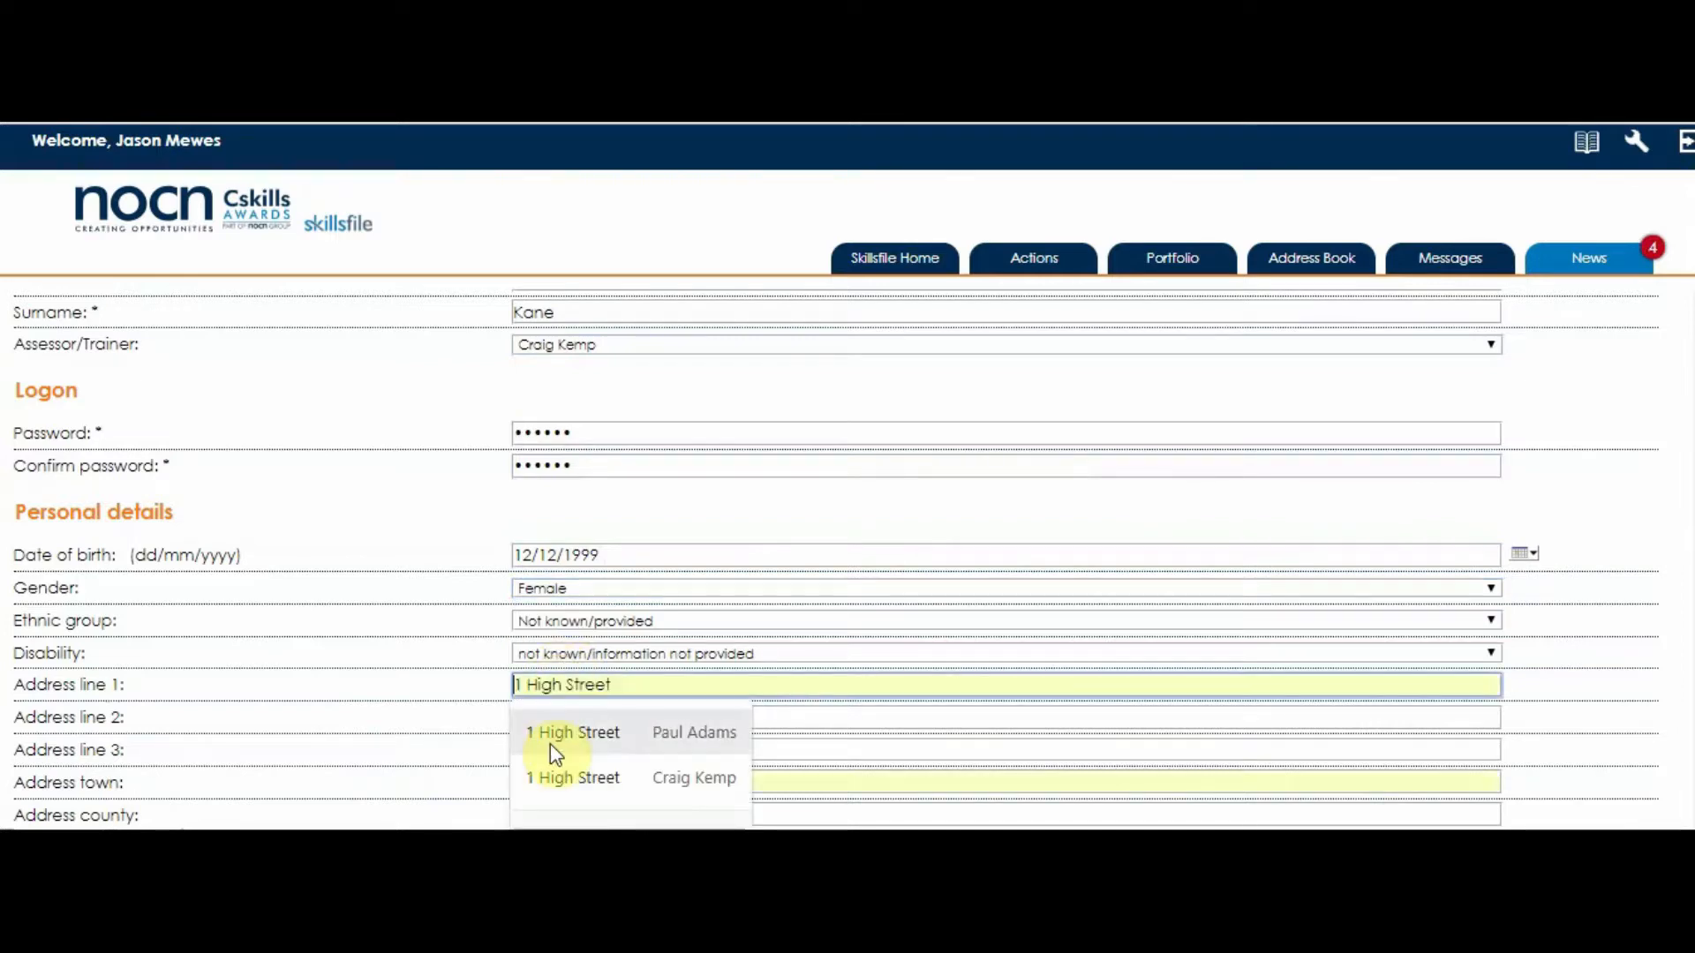
click(534, 780)
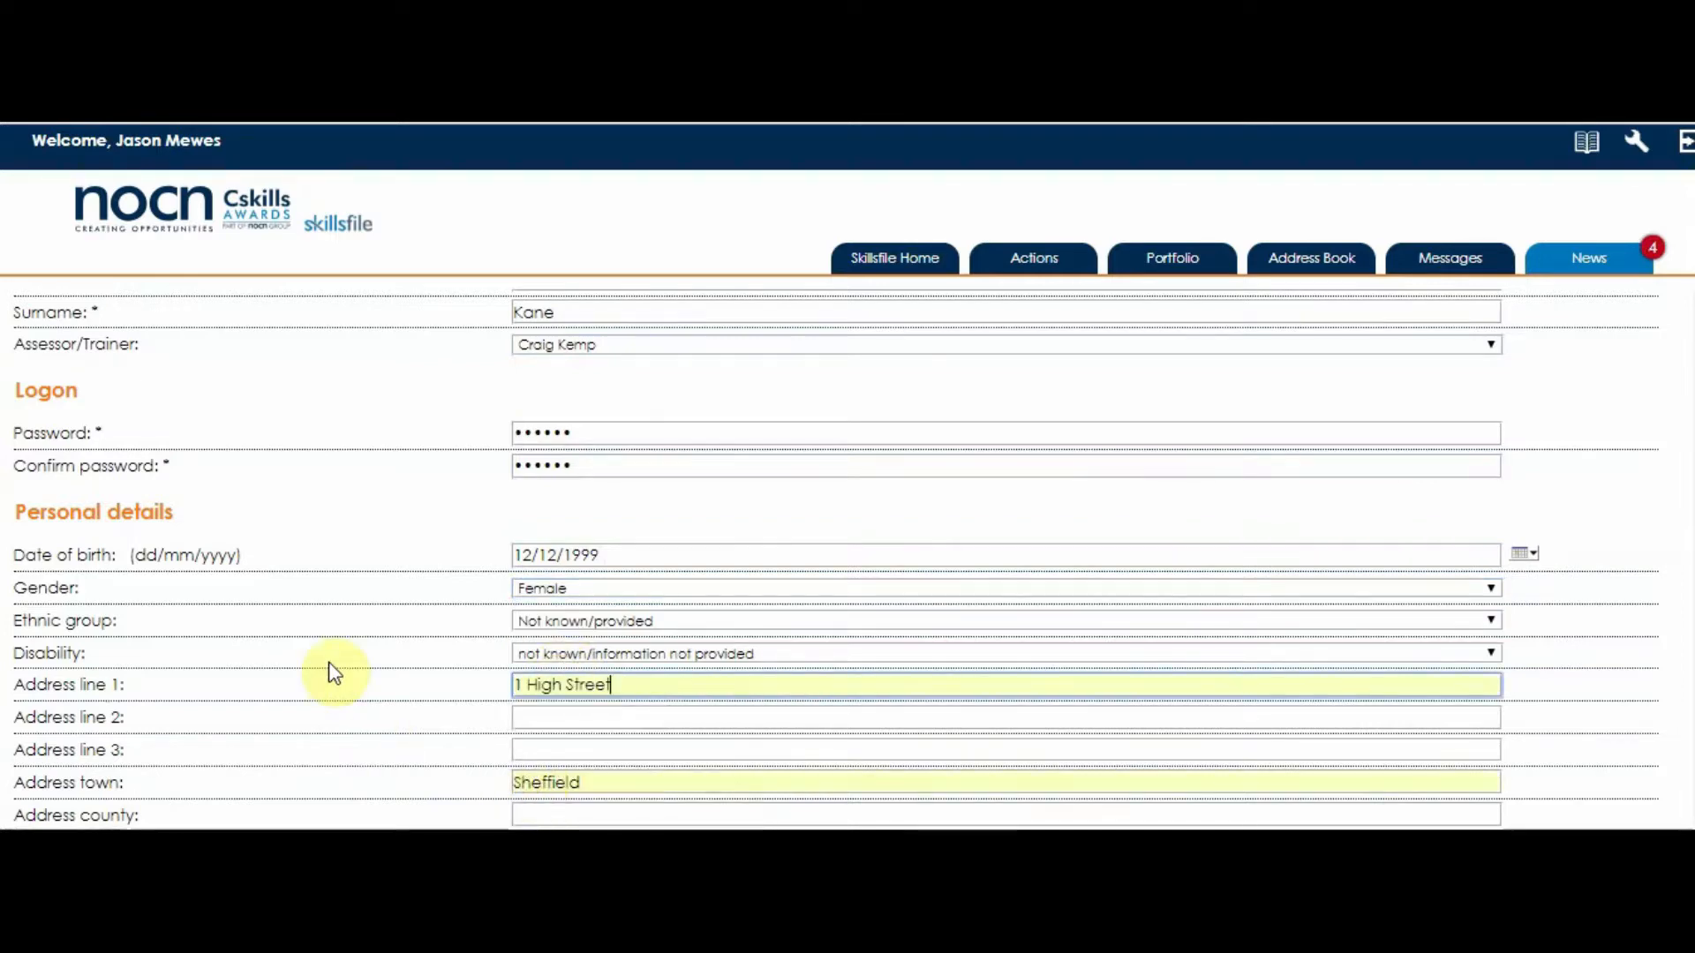
- Set residency in UK to 3 years plus and additional learning needs to Not specified
scroll(330, 666, down, 5)
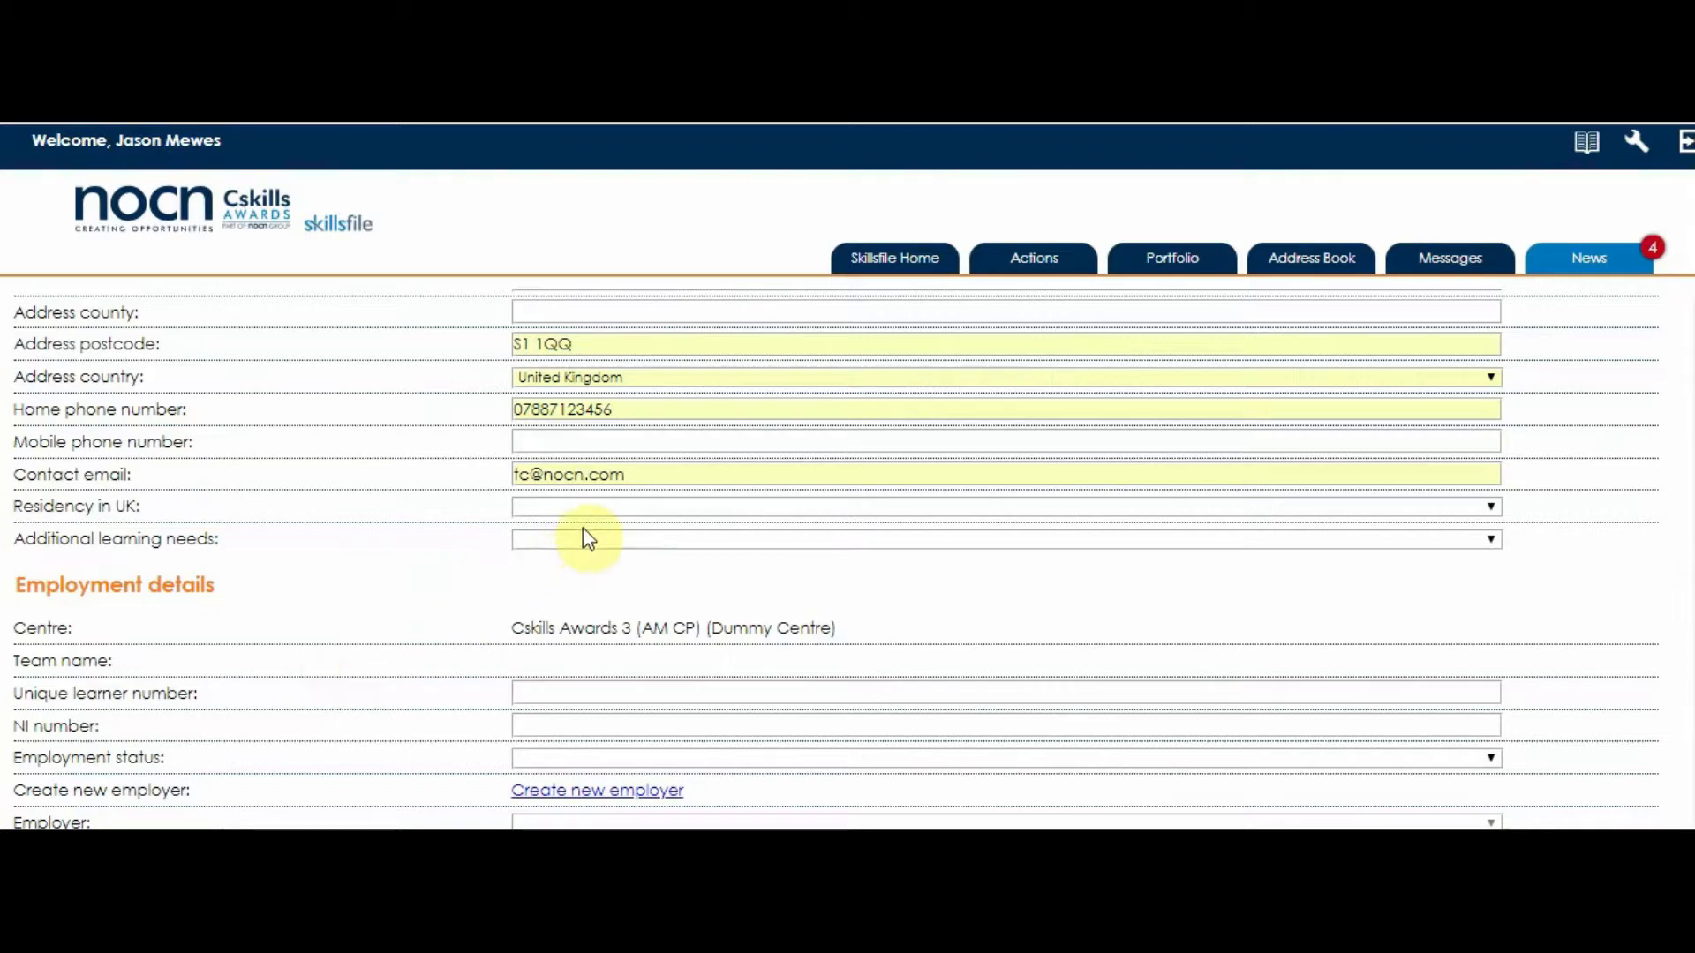
click(580, 505)
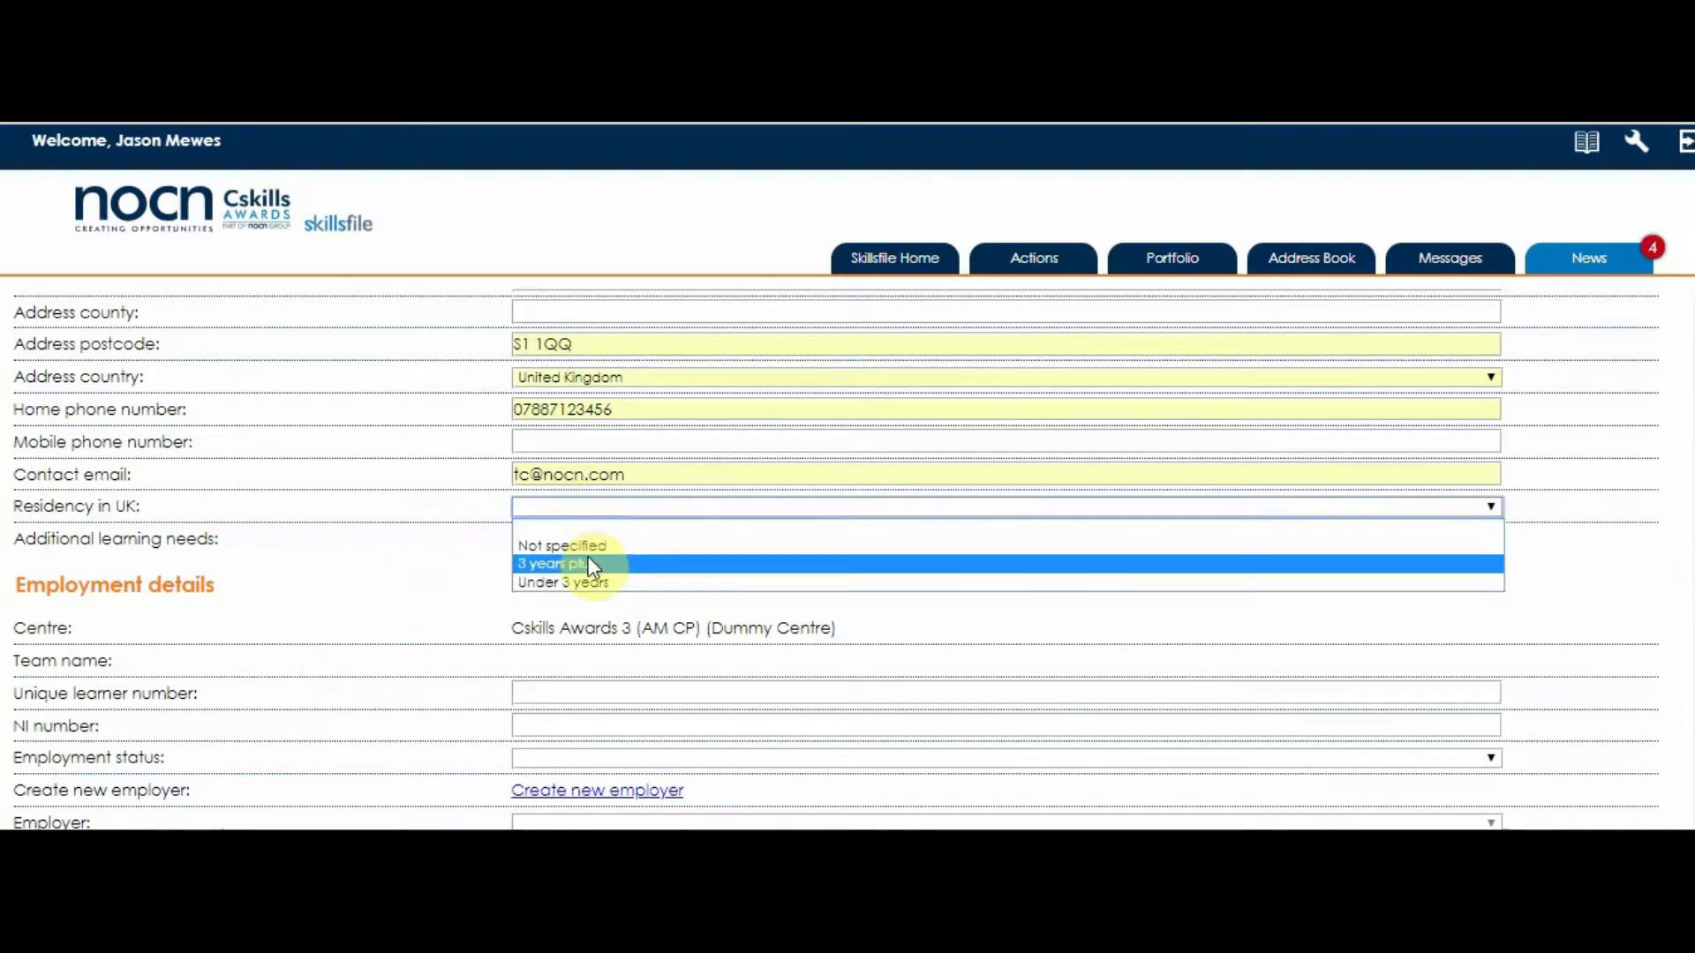
click(590, 563)
click(564, 541)
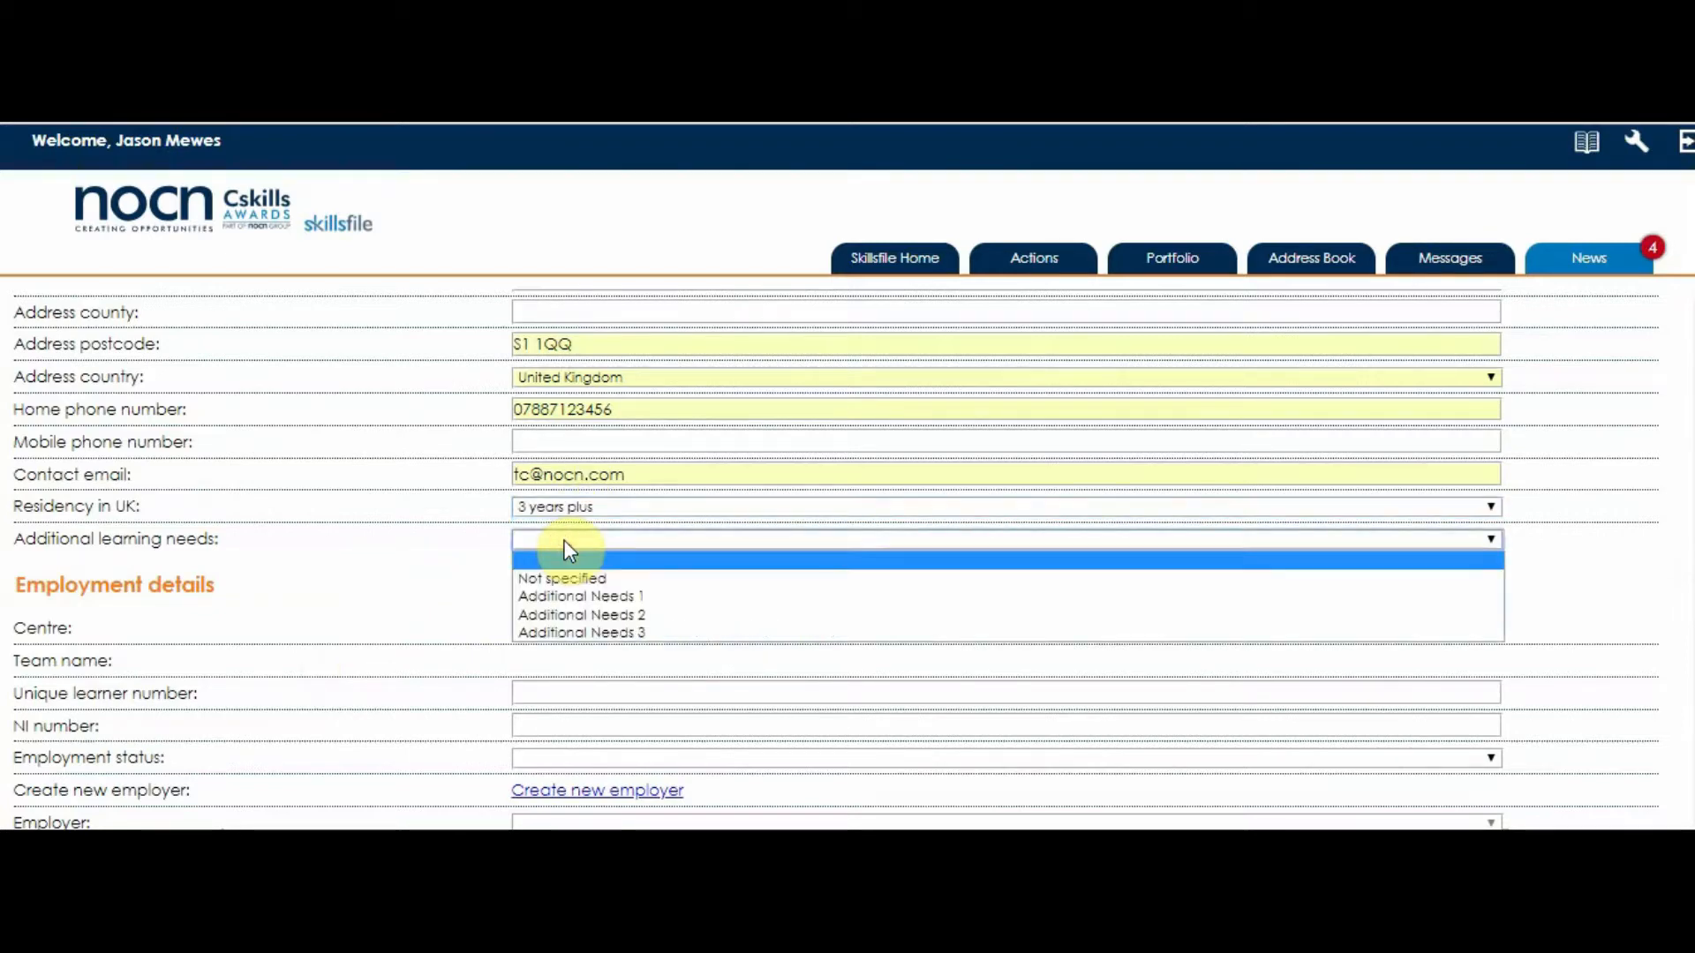
click(565, 578)
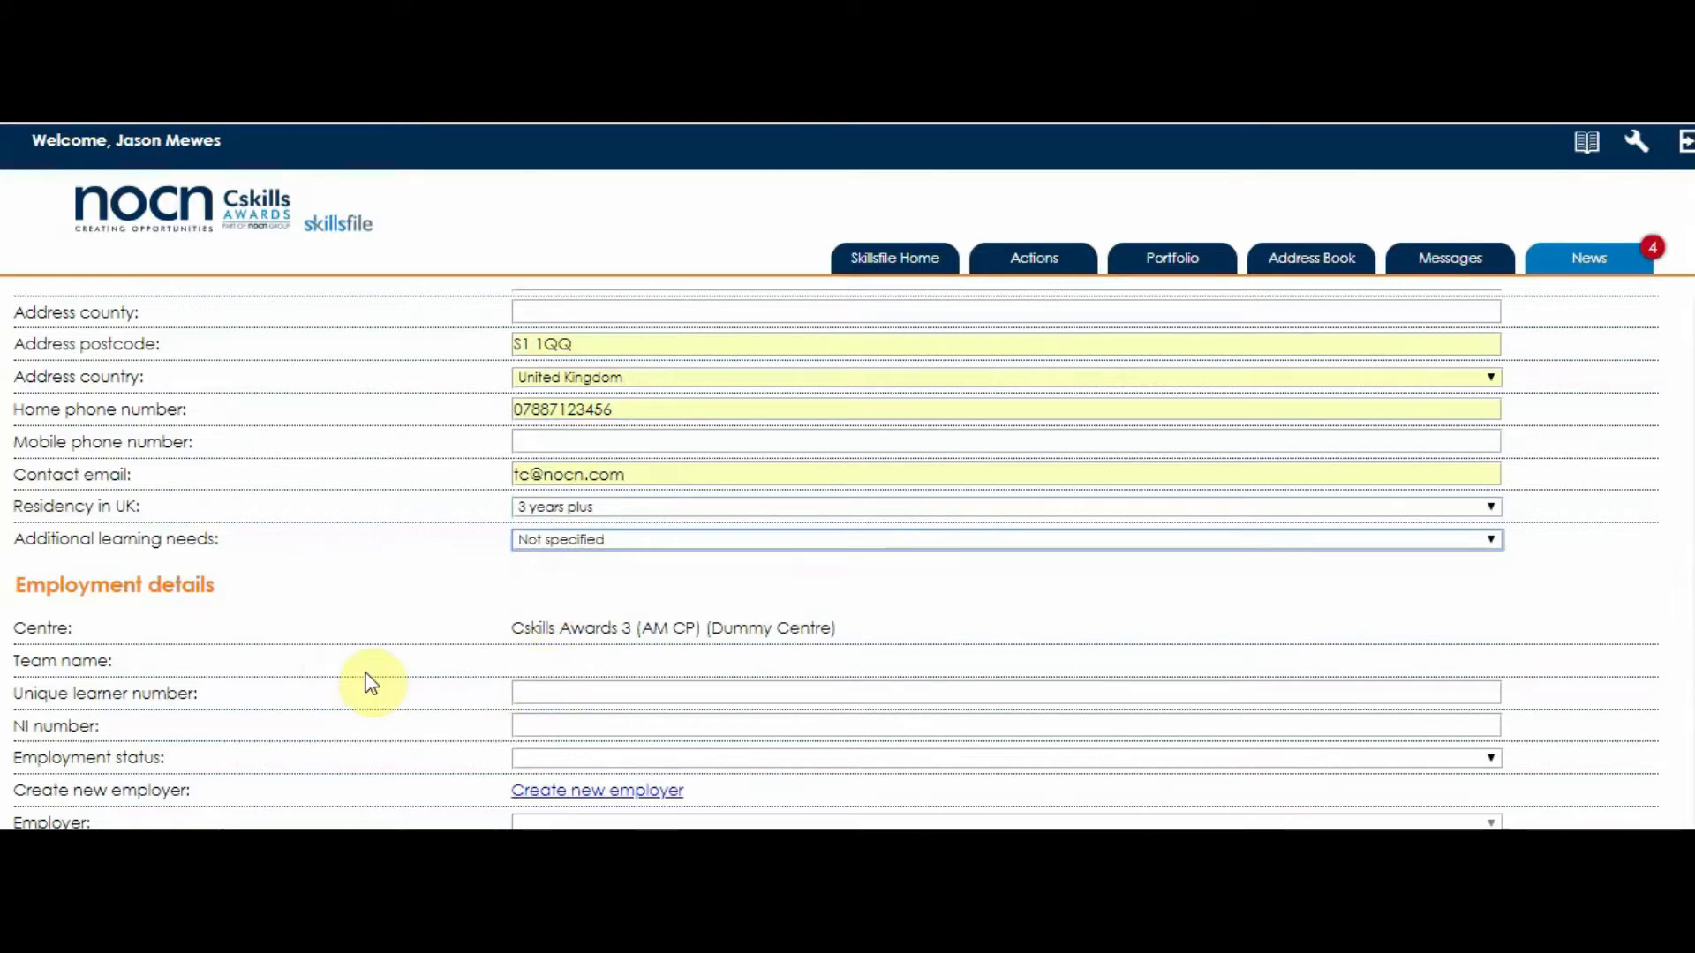
- Fill the unique learner number and NI number from saved entries
scroll(369, 680, down, 3)
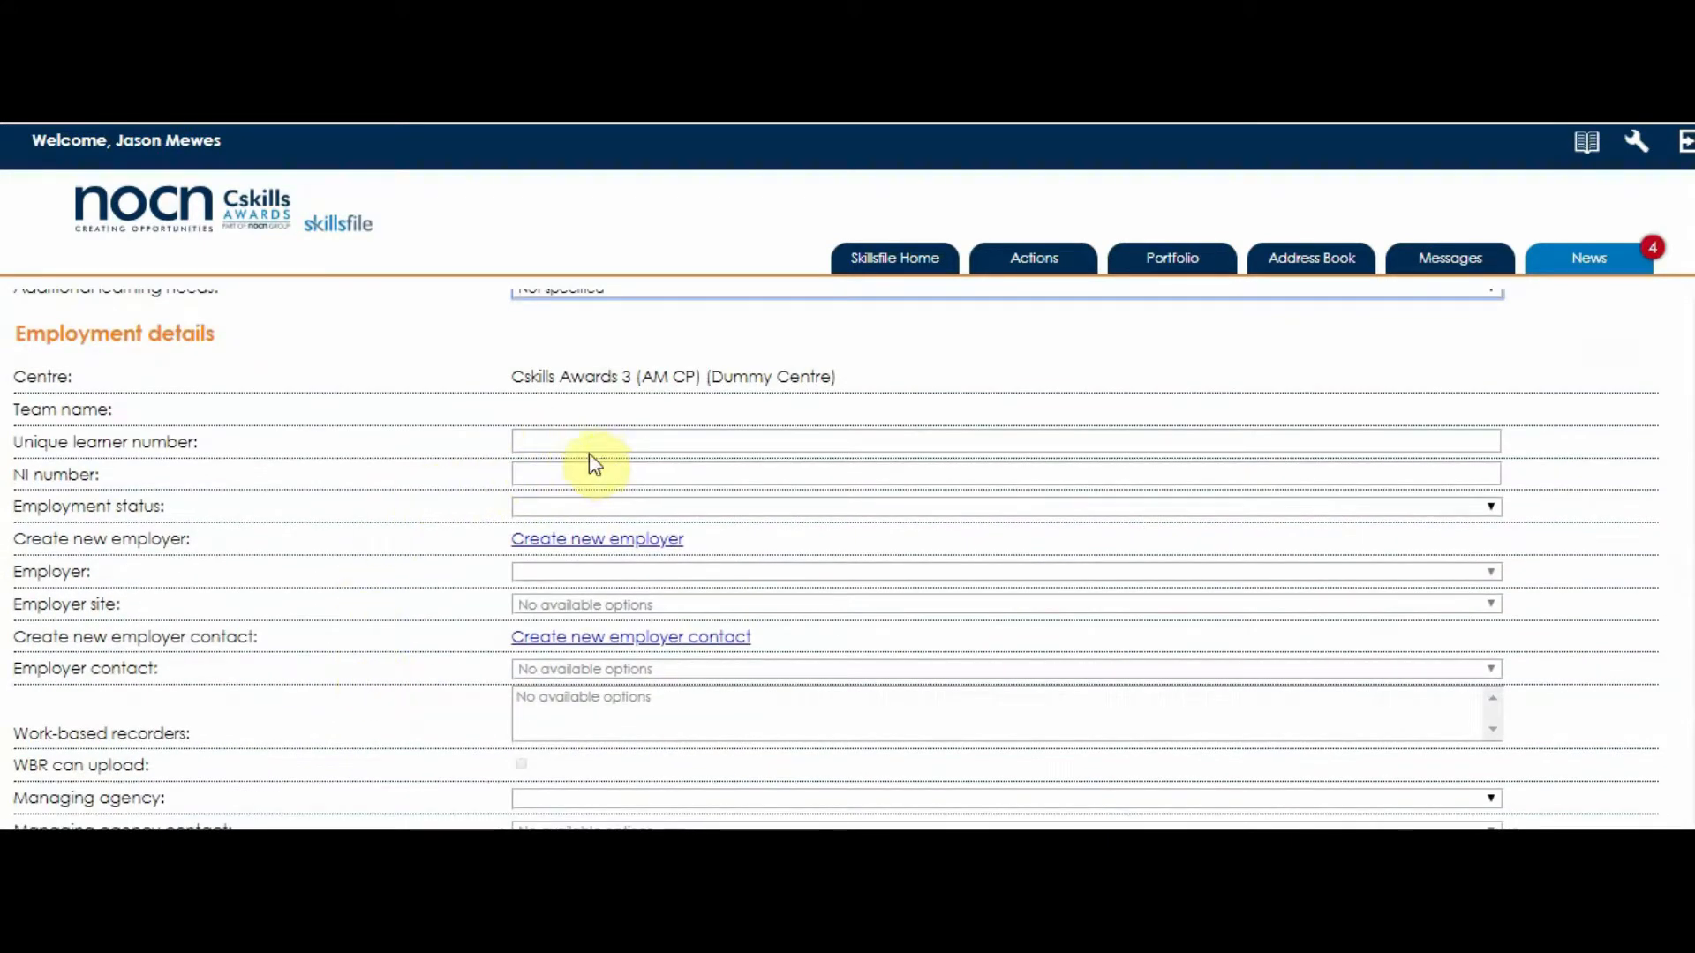
click(581, 442)
click(574, 484)
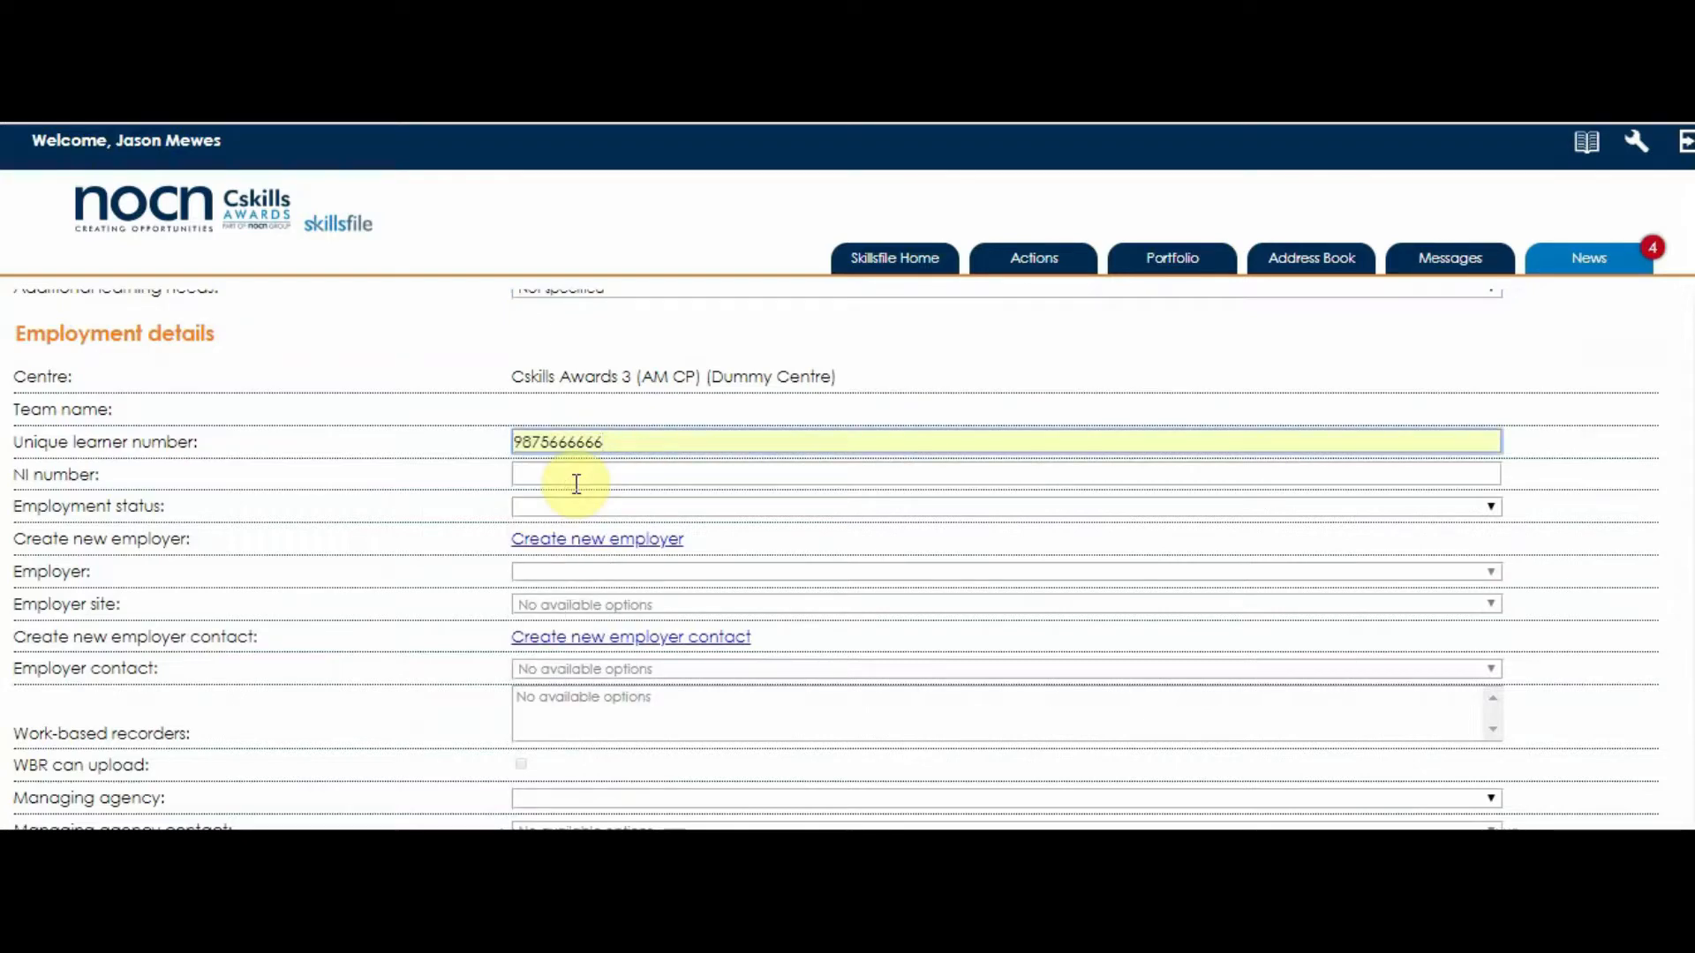
click(573, 478)
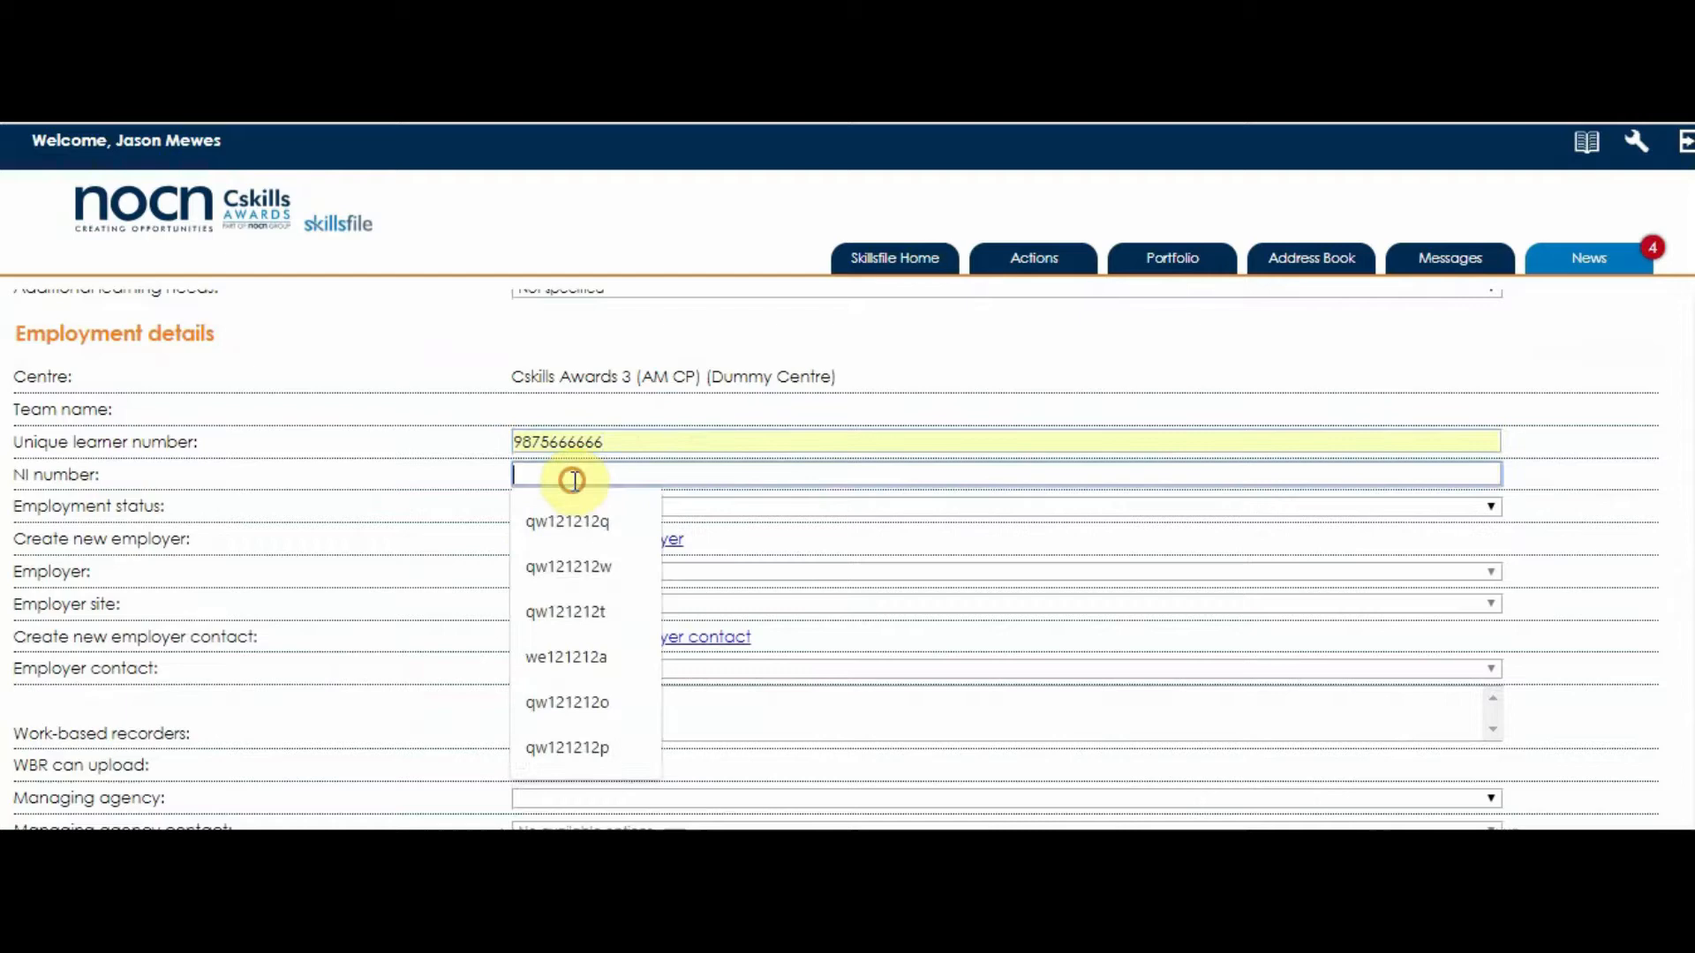
click(564, 529)
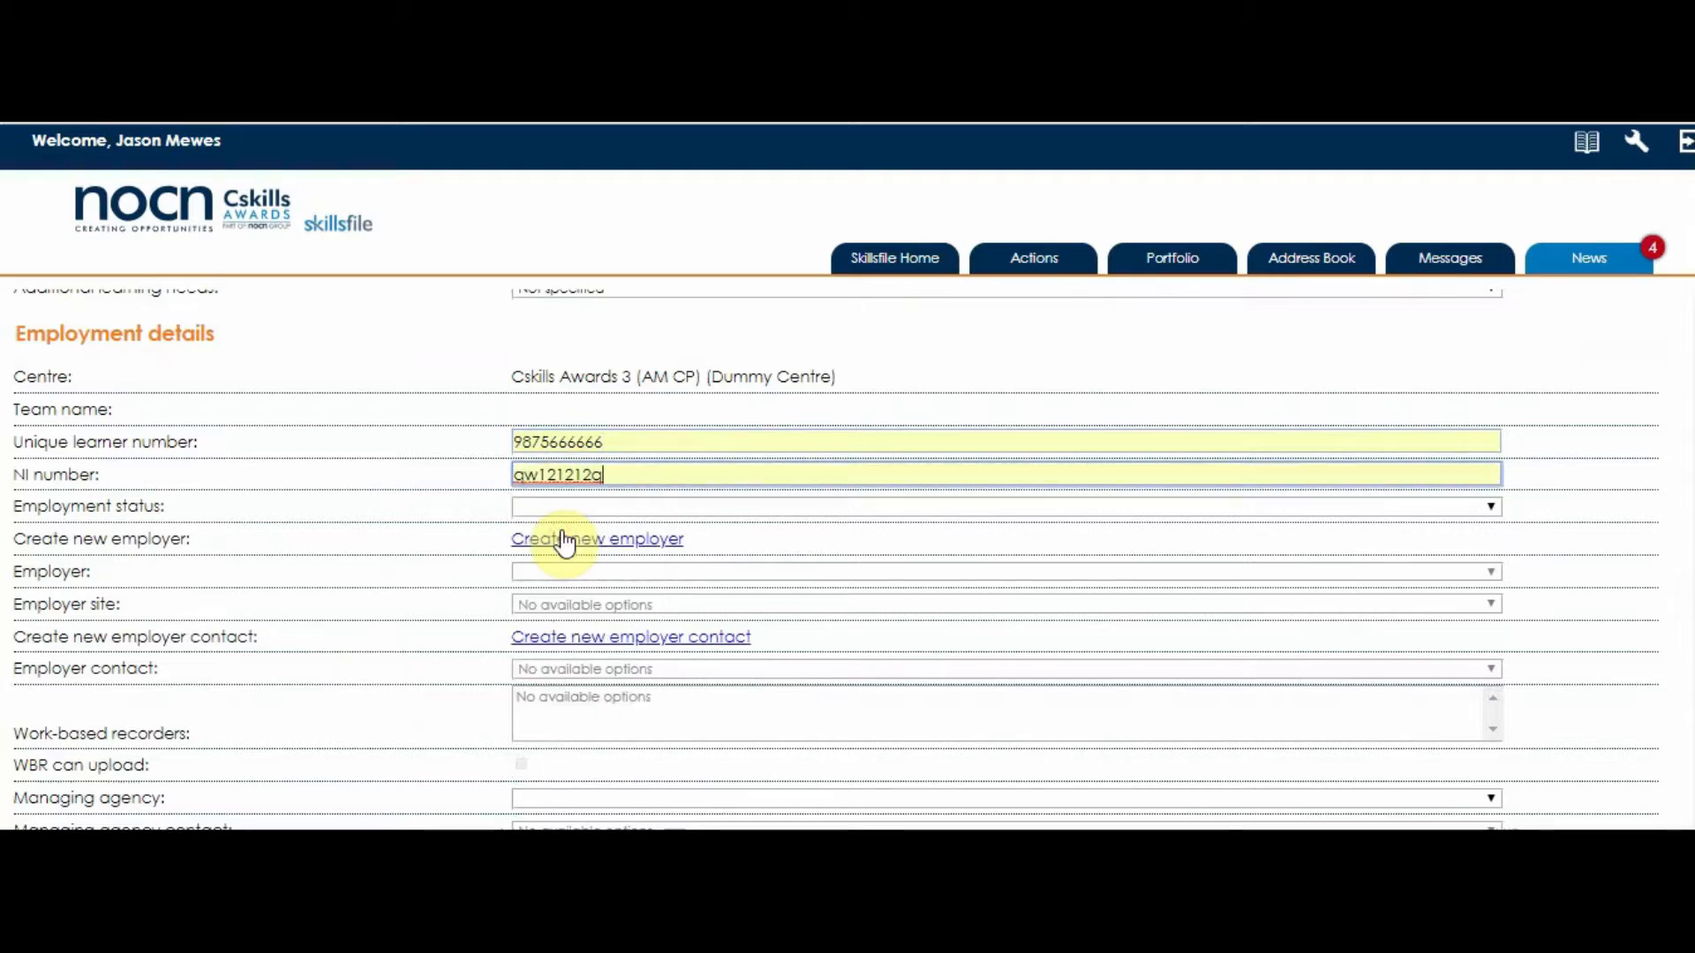
- Set the employment status to Not Specified
click(560, 507)
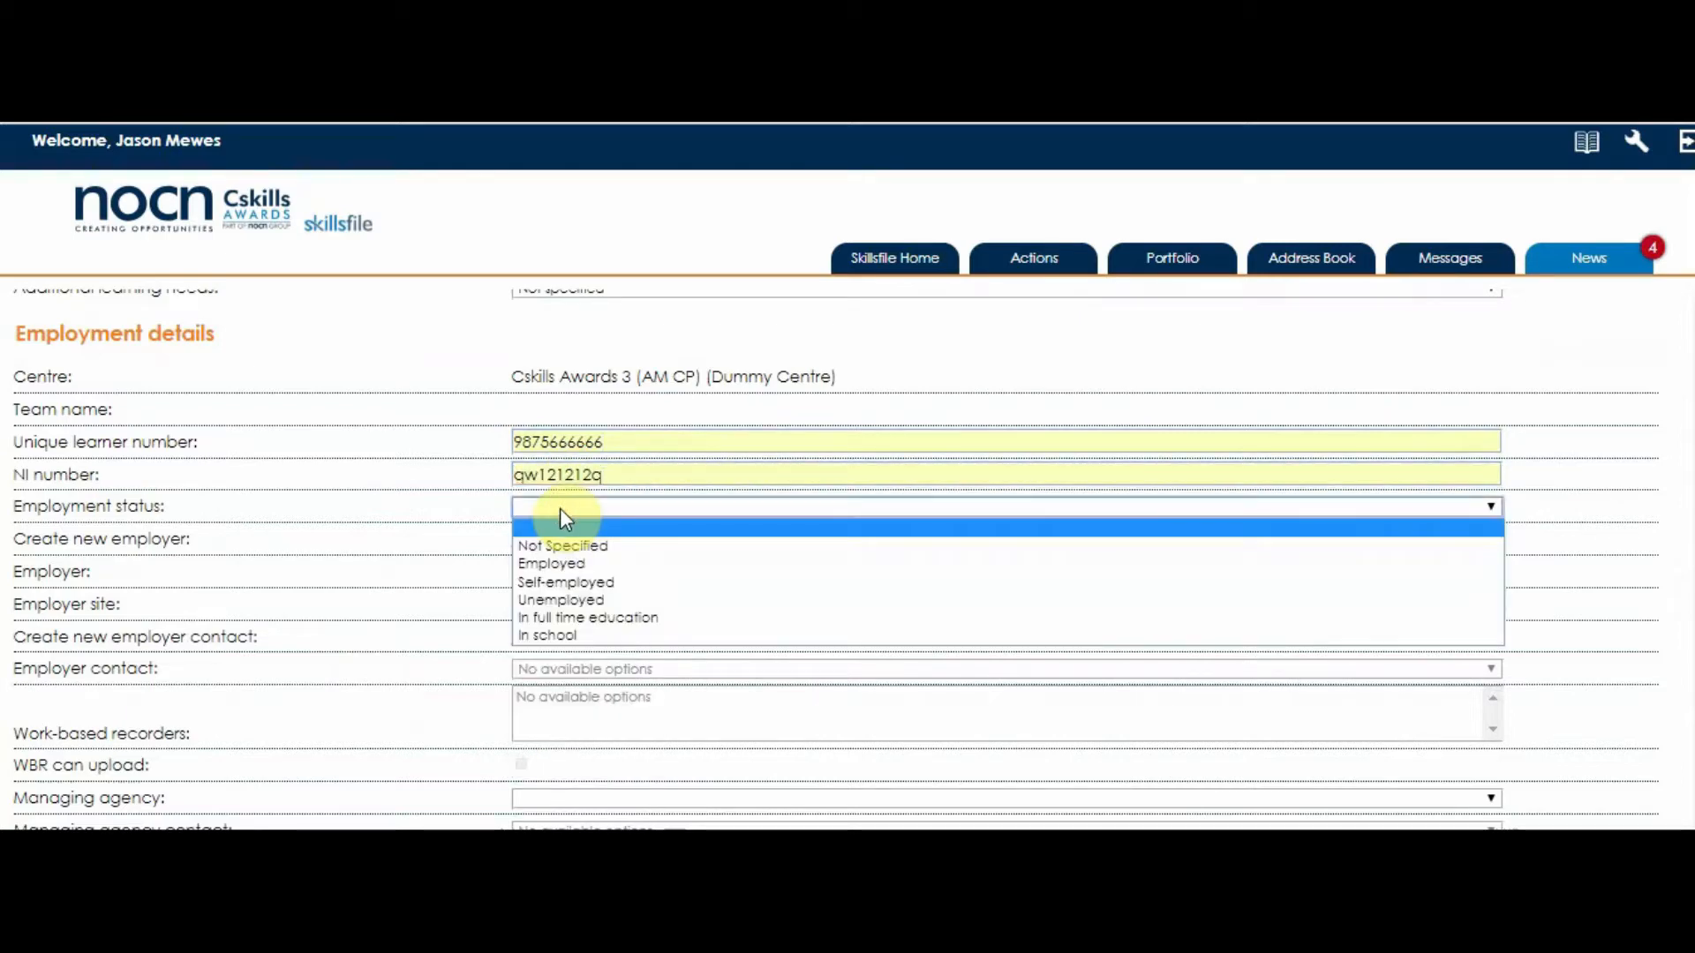
click(570, 561)
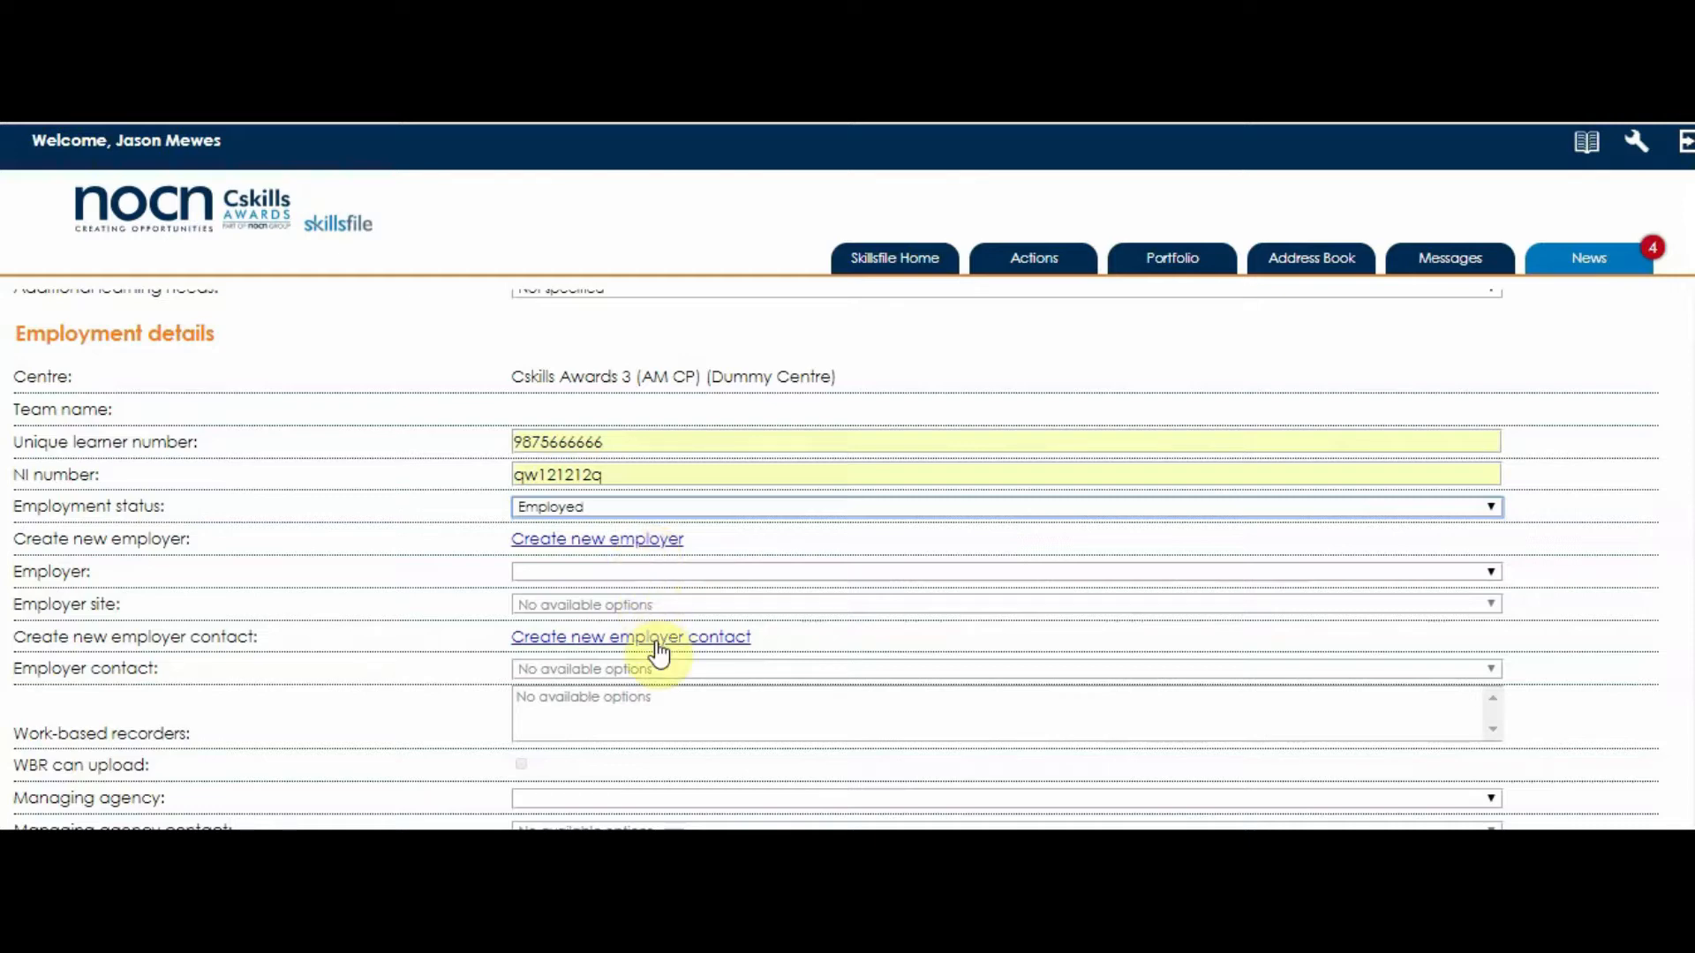
click(1490, 509)
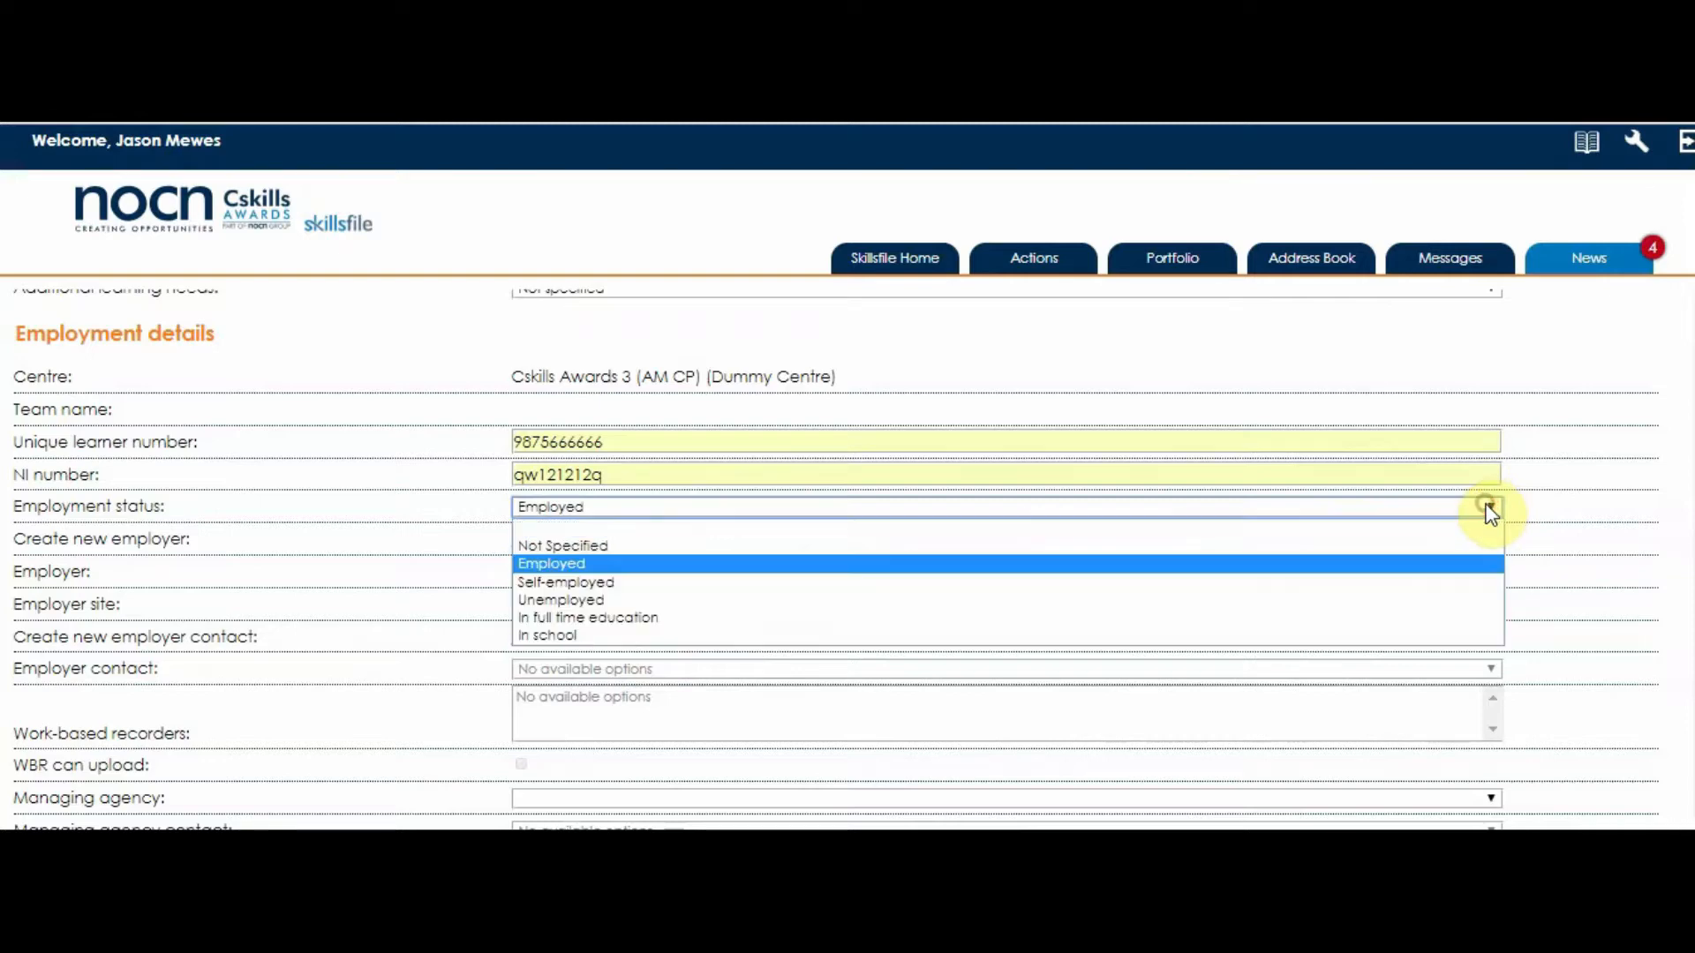
click(572, 546)
- Fill the centre's learner reference from a saved entry and set enrolment date 19/12/2018
scroll(466, 595, down, 1)
scroll(466, 595, down, 2)
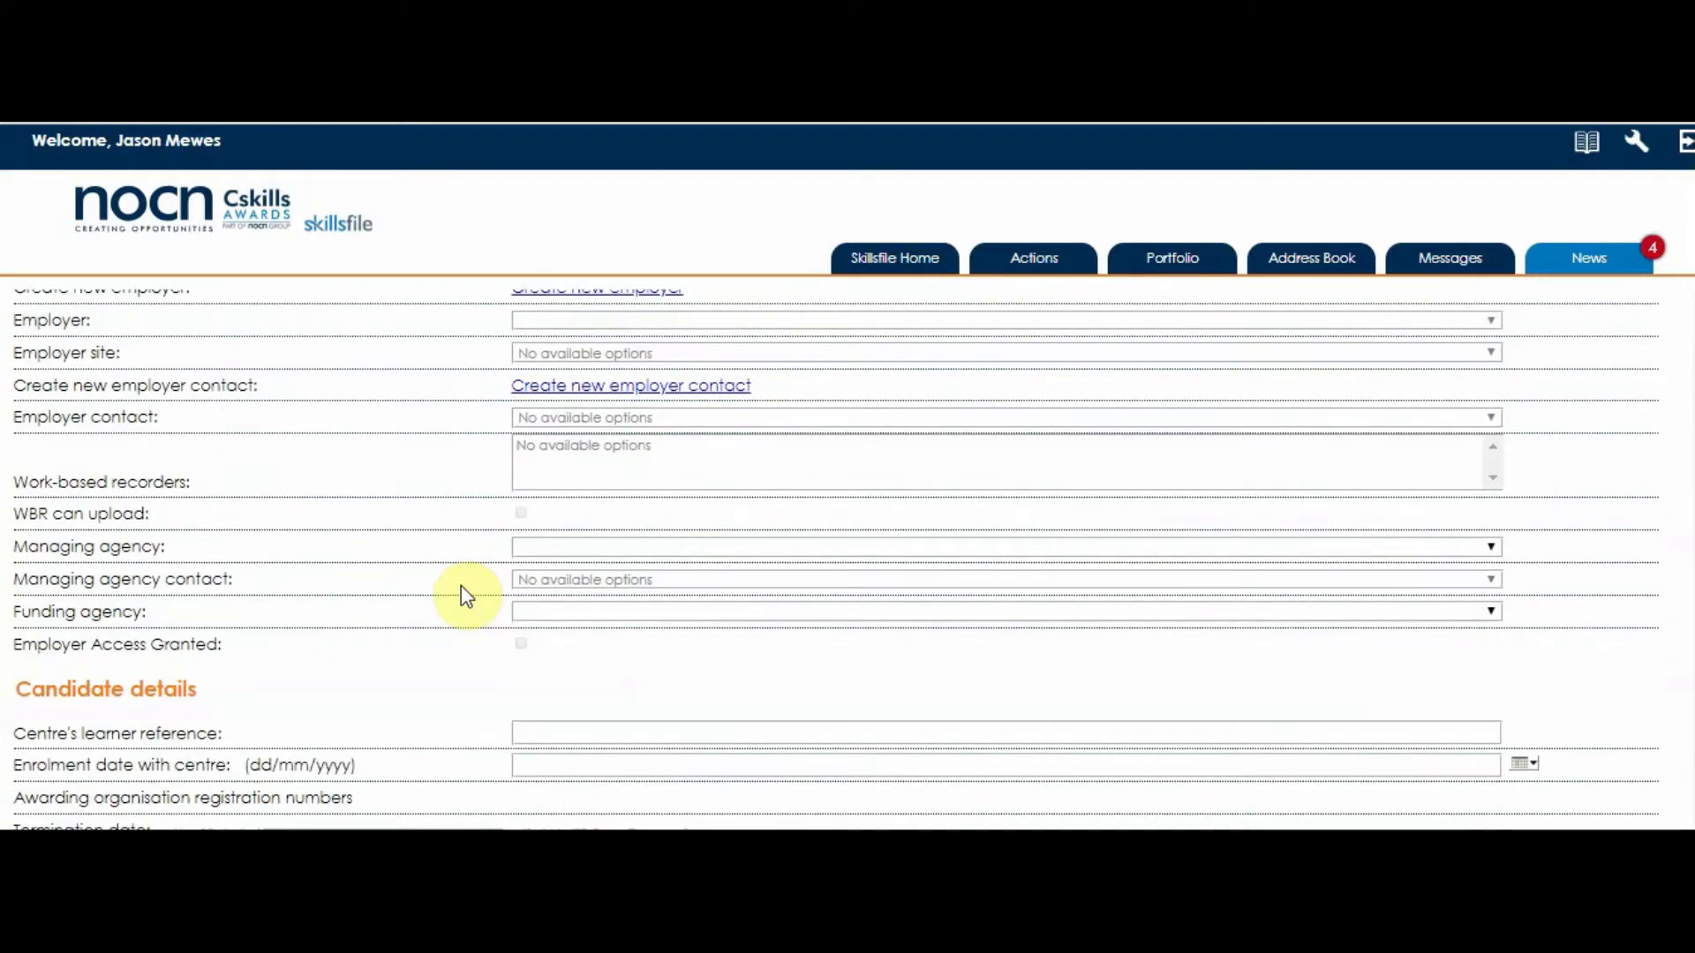
scroll(443, 515, down, 1)
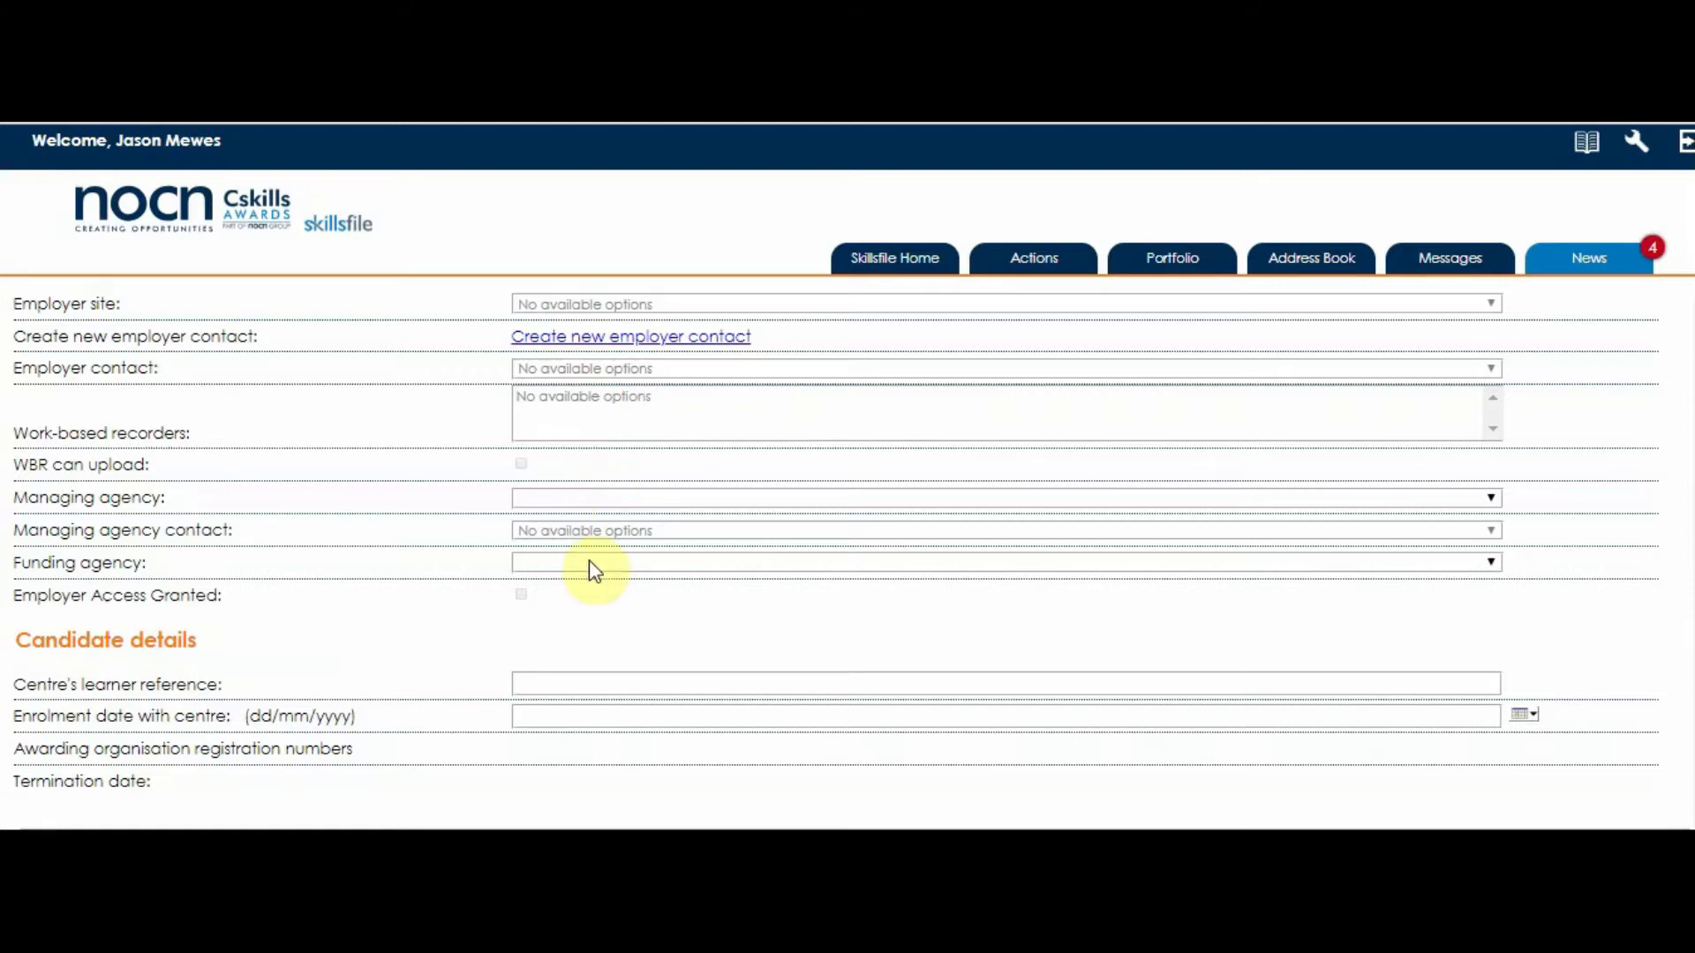
click(566, 681)
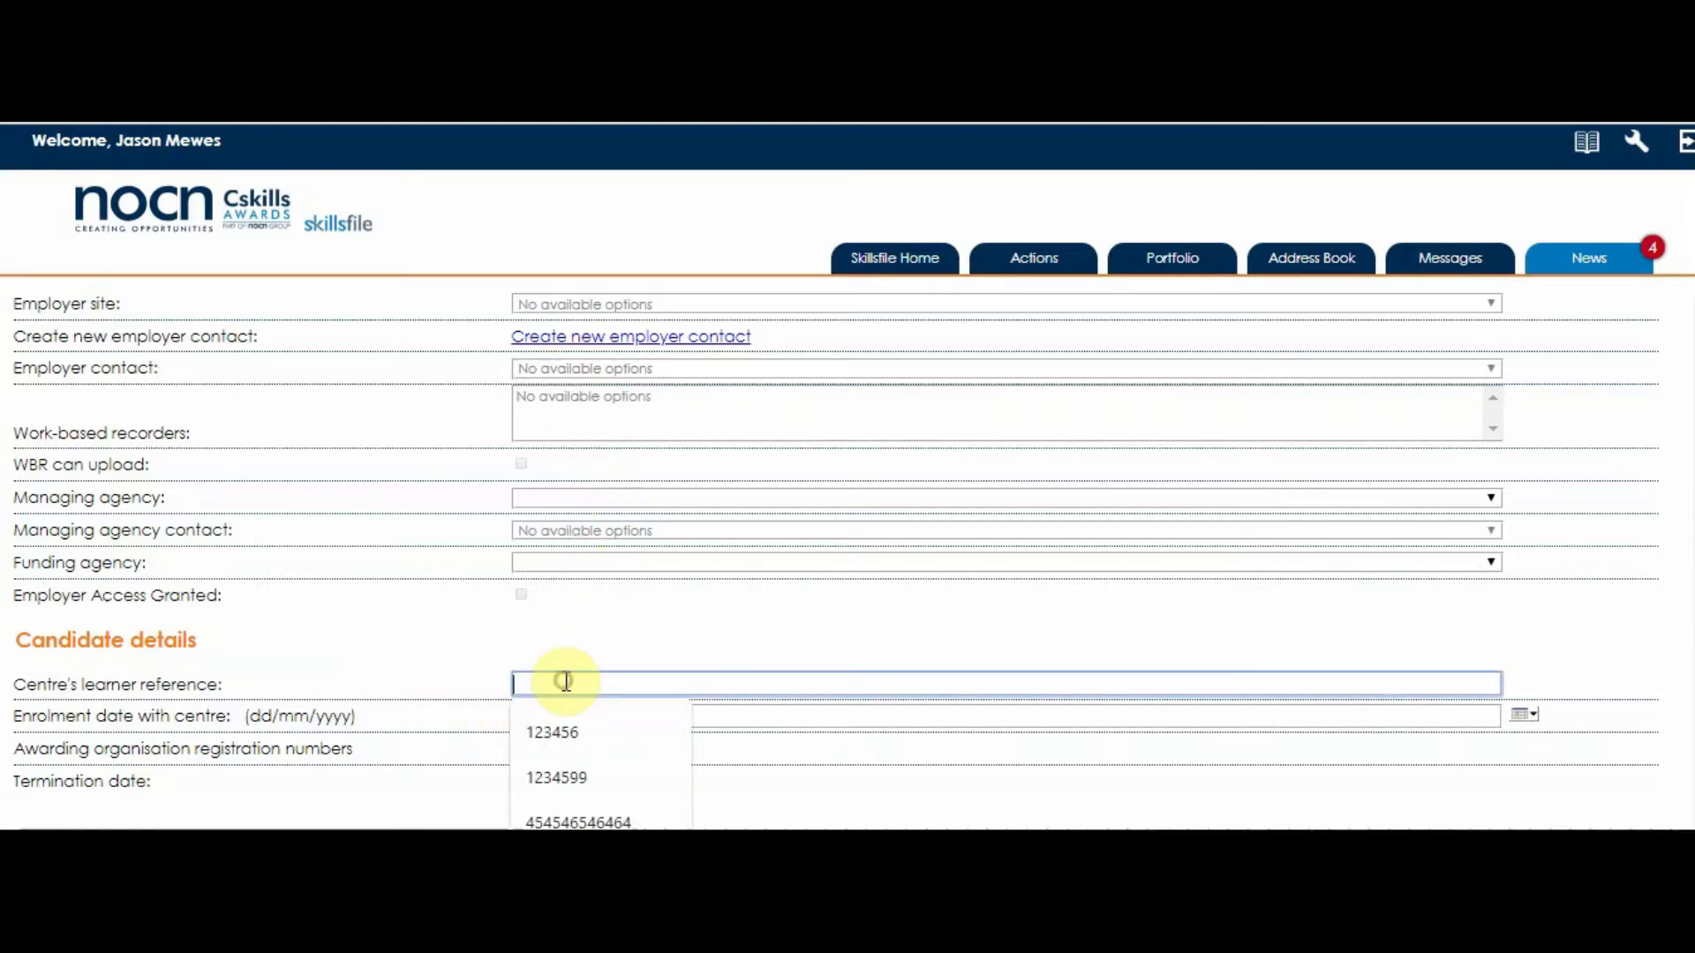
click(560, 741)
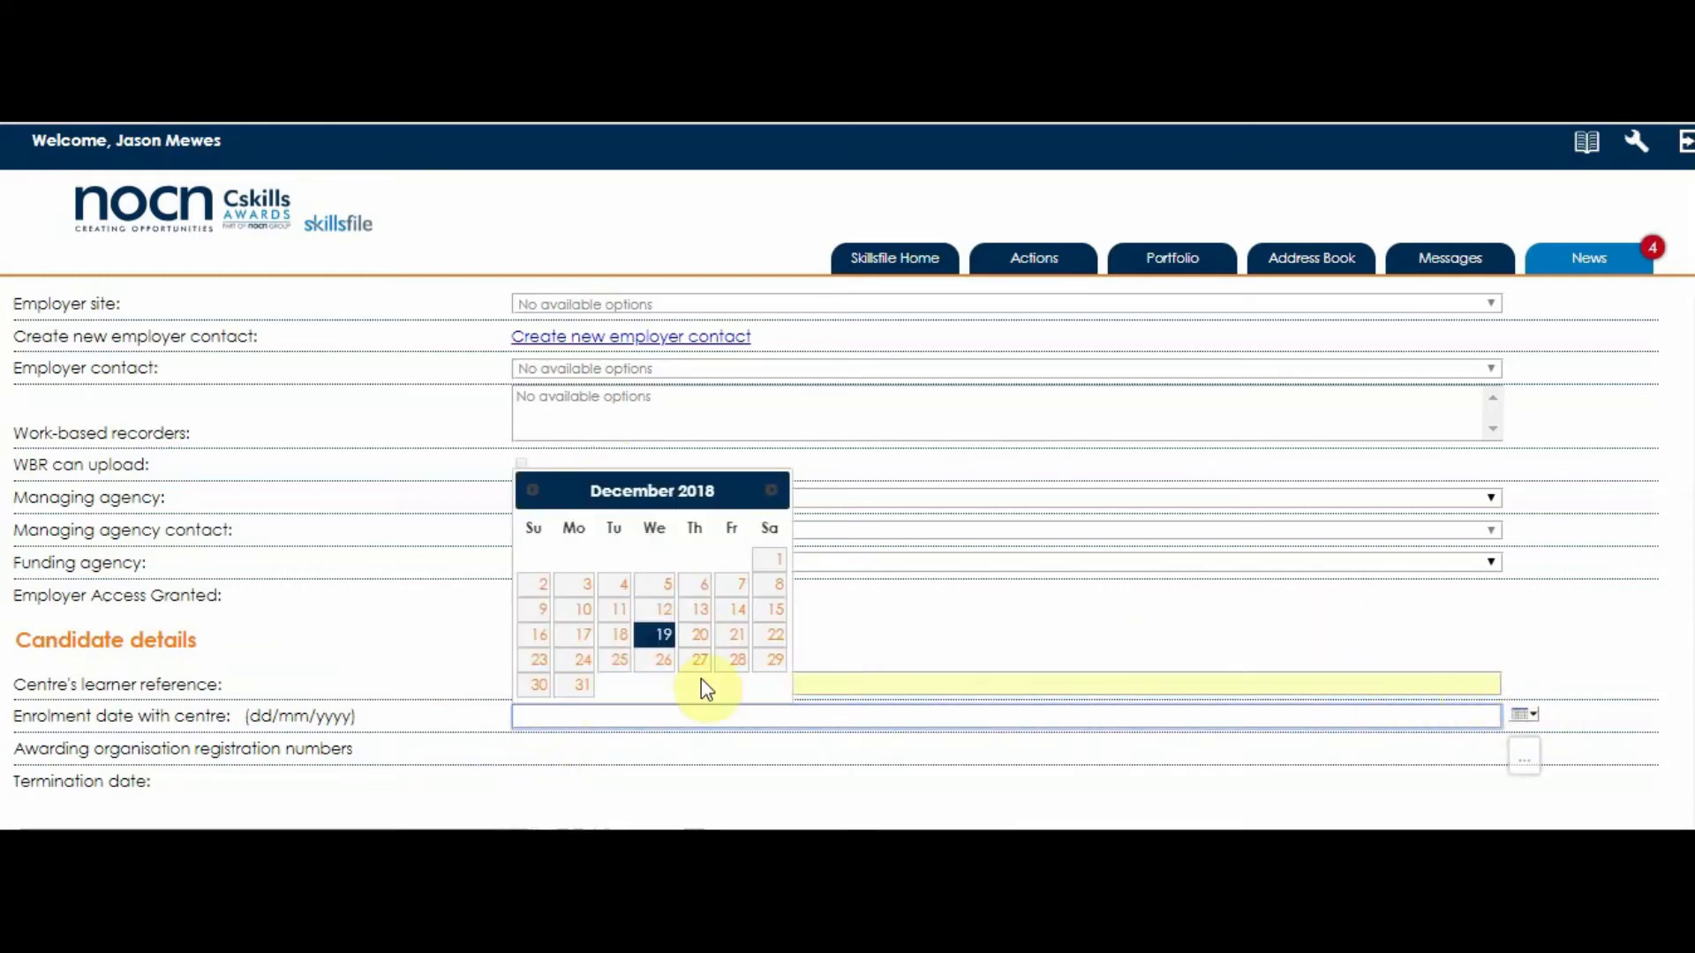
click(650, 639)
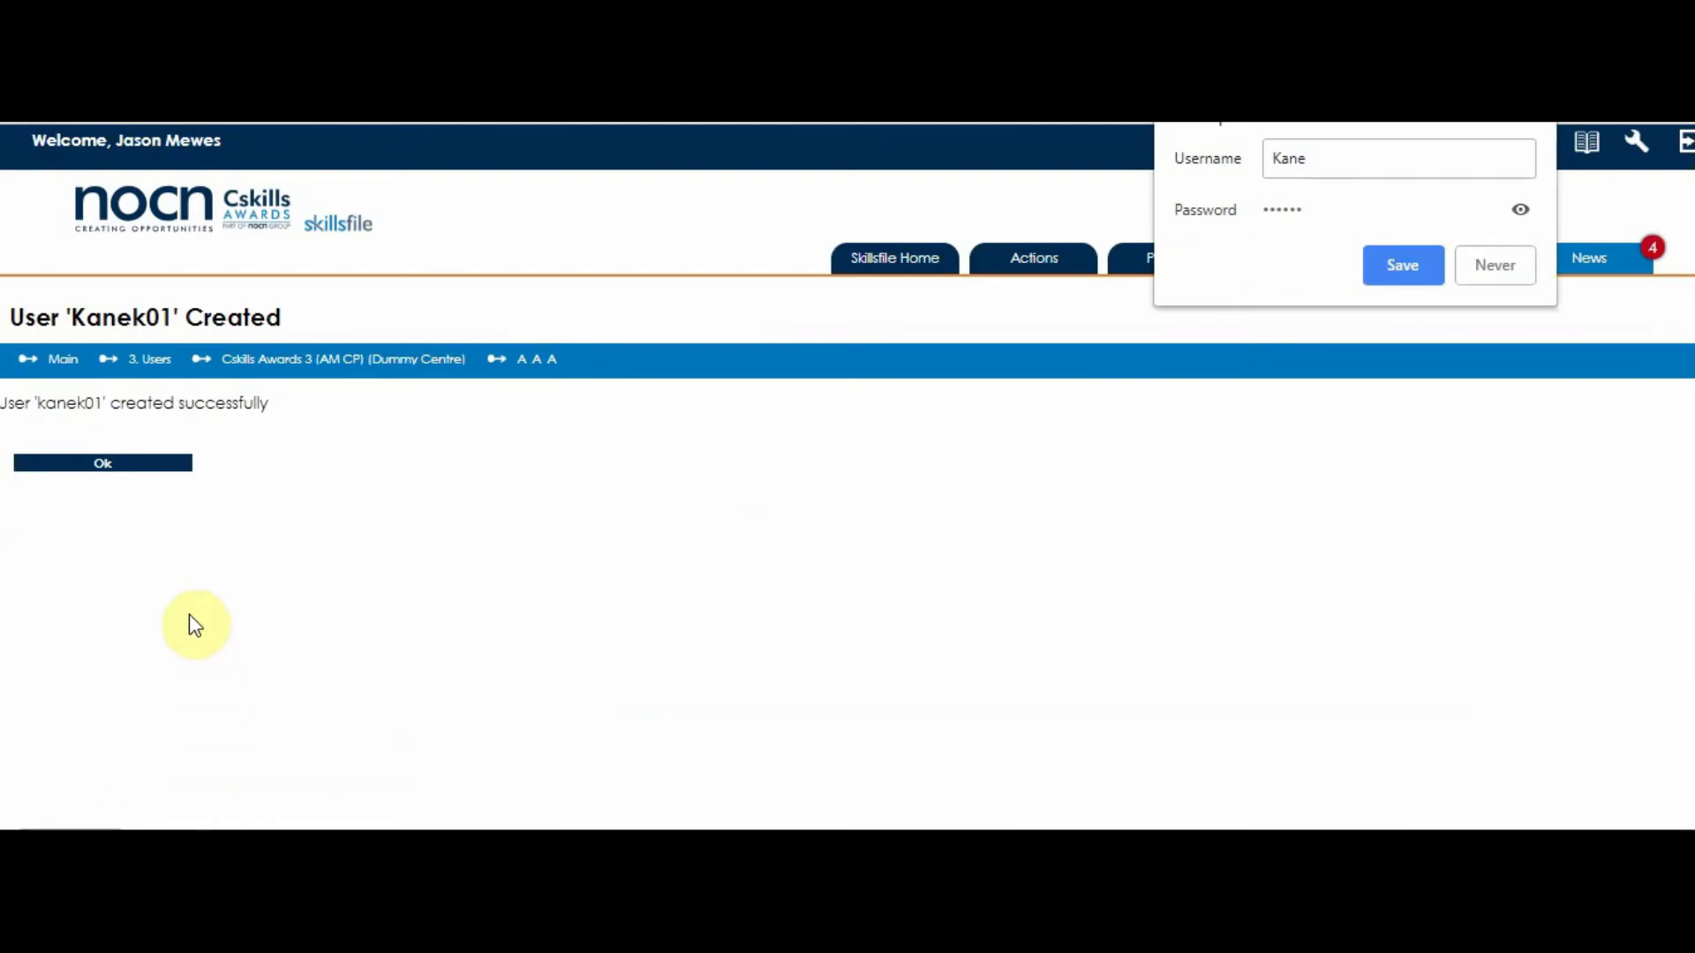
- Decline saving the password, select the new username, and acknowledge the user-created confirmation
click(1469, 269)
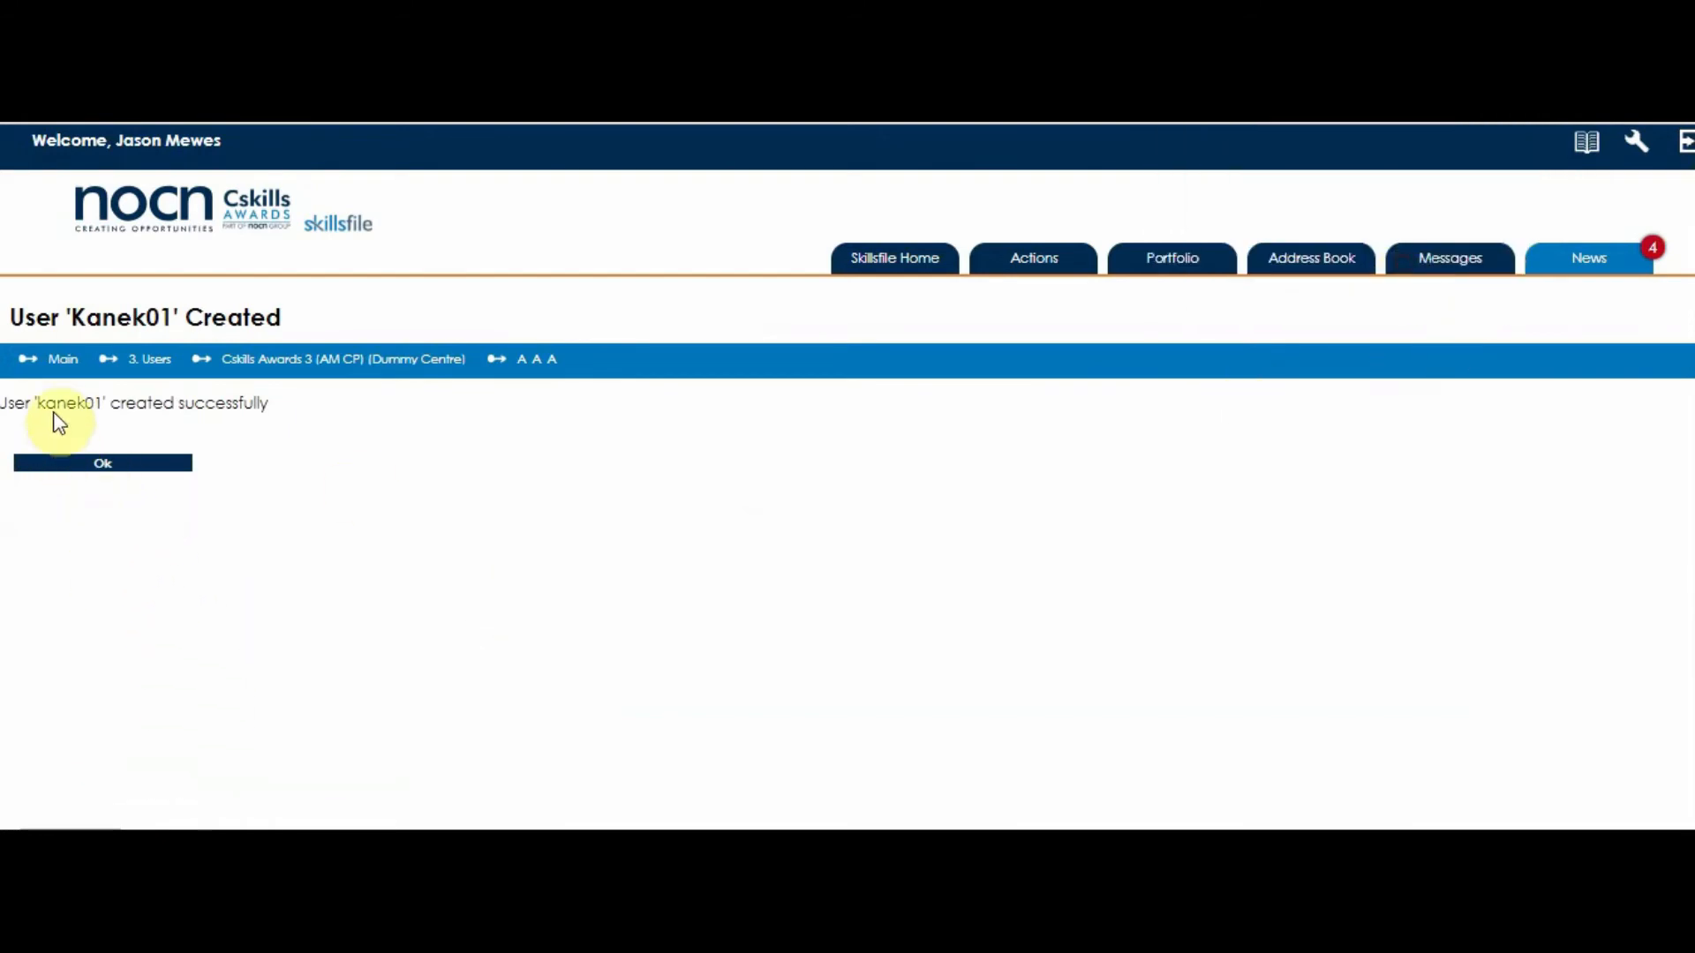
drag(37, 406, 102, 406)
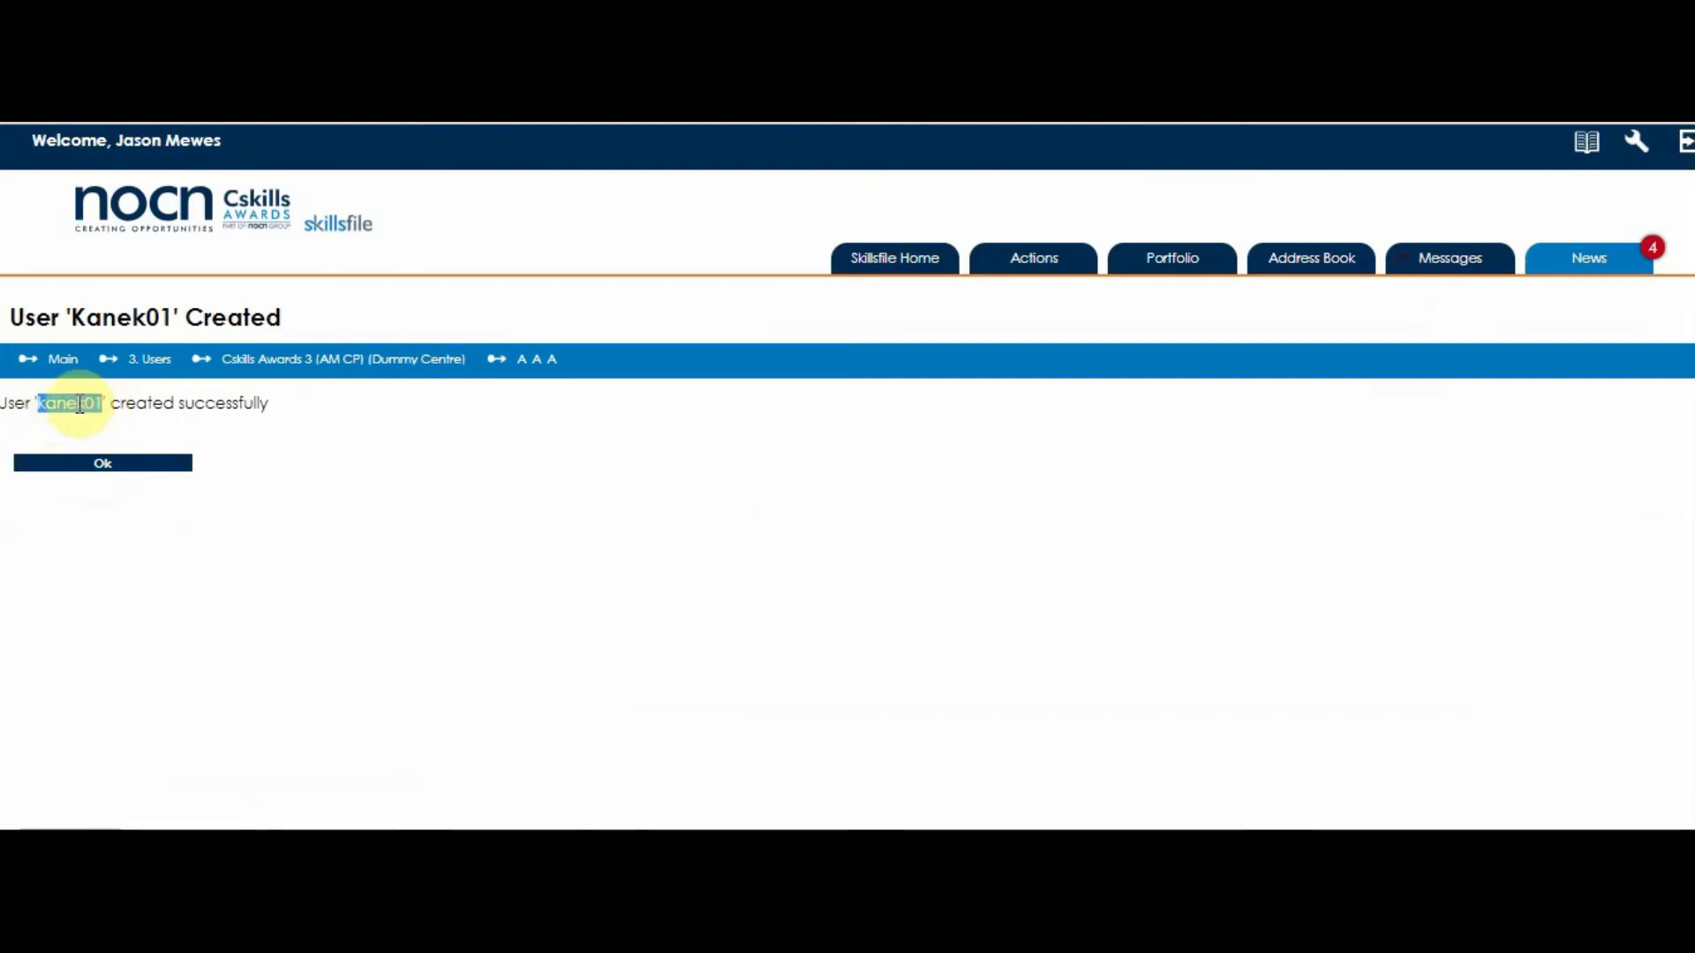
click(99, 462)
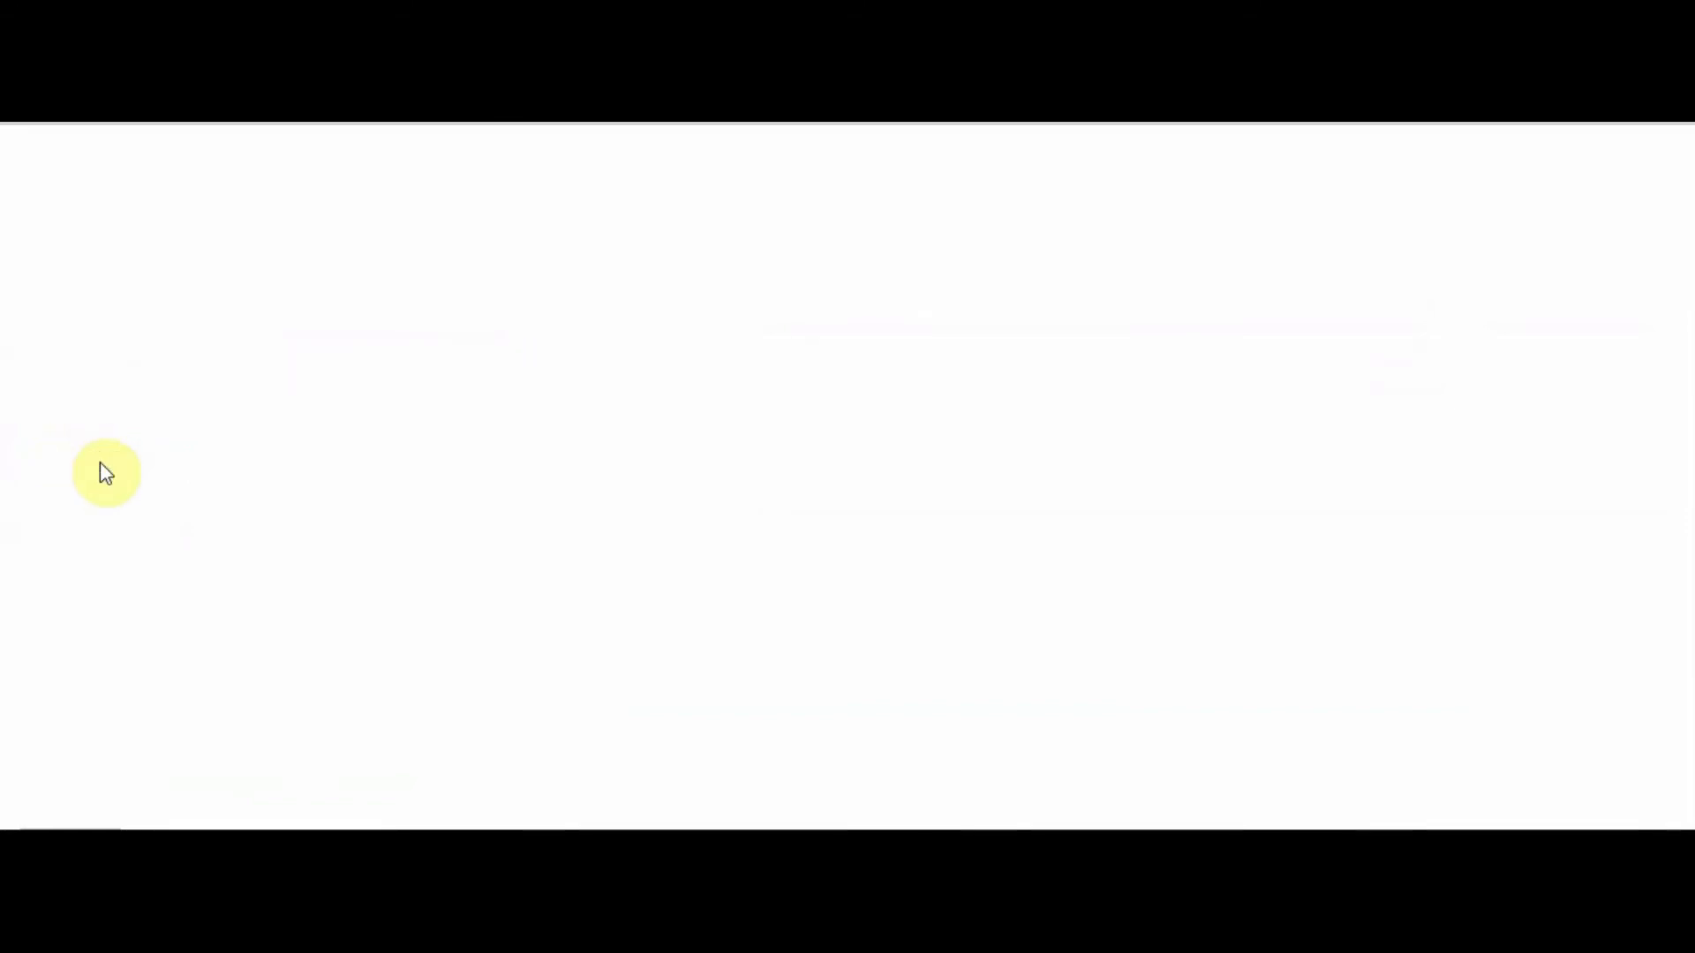